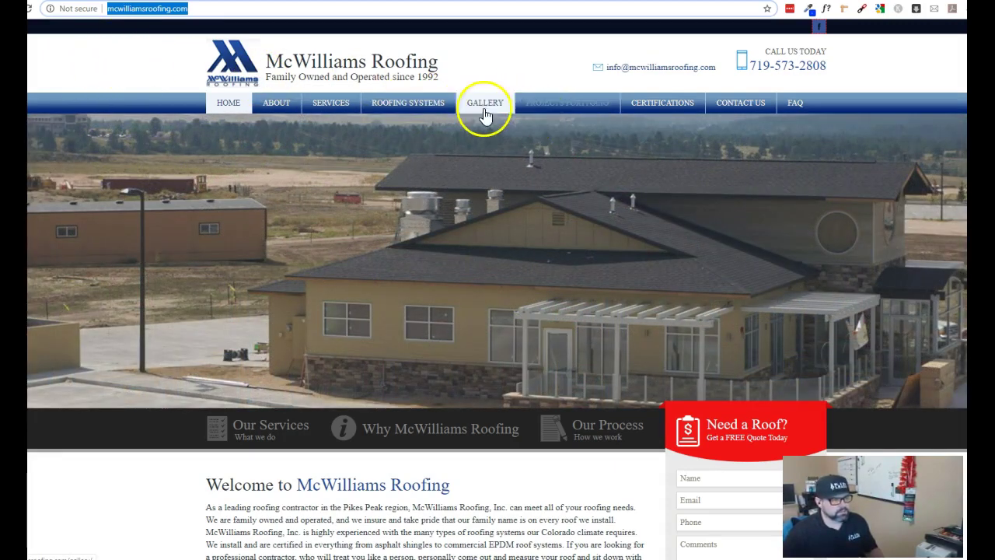
- Look over the McWilliams Roofing homepage from the banner and welcome text down to the manufacturer logos and footer
scroll(427, 175, down, 15)
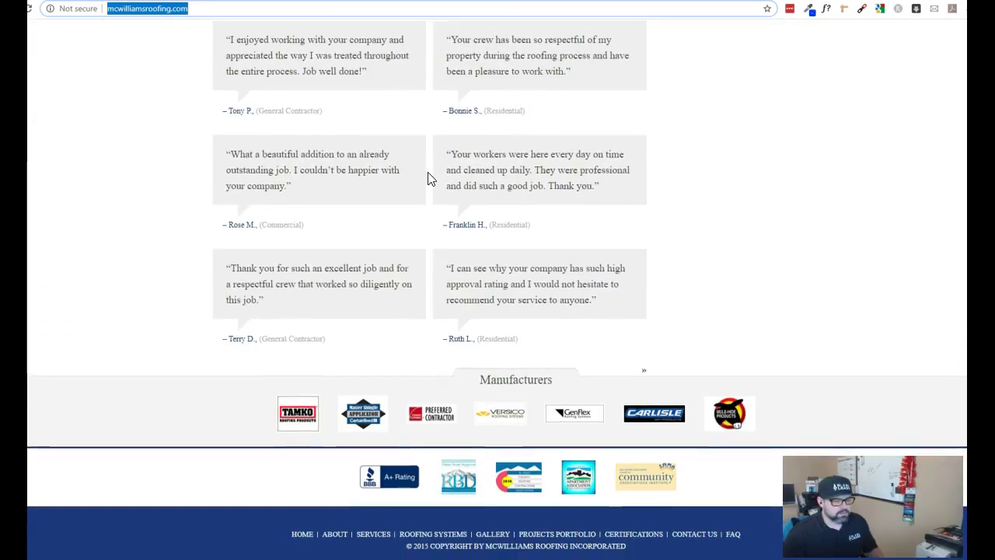
scroll(432, 179, up, 10)
scroll(428, 179, up, 7)
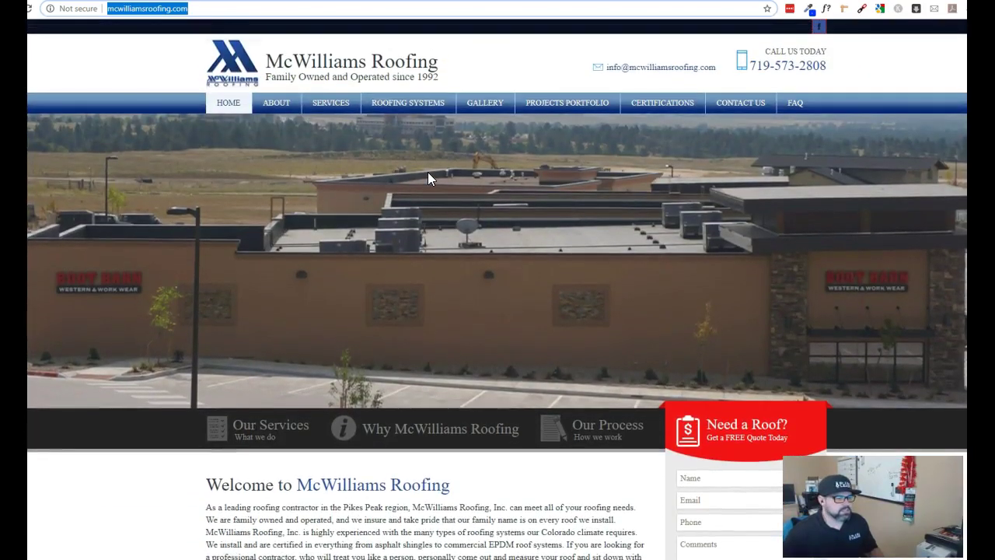
scroll(468, 278, down, 2)
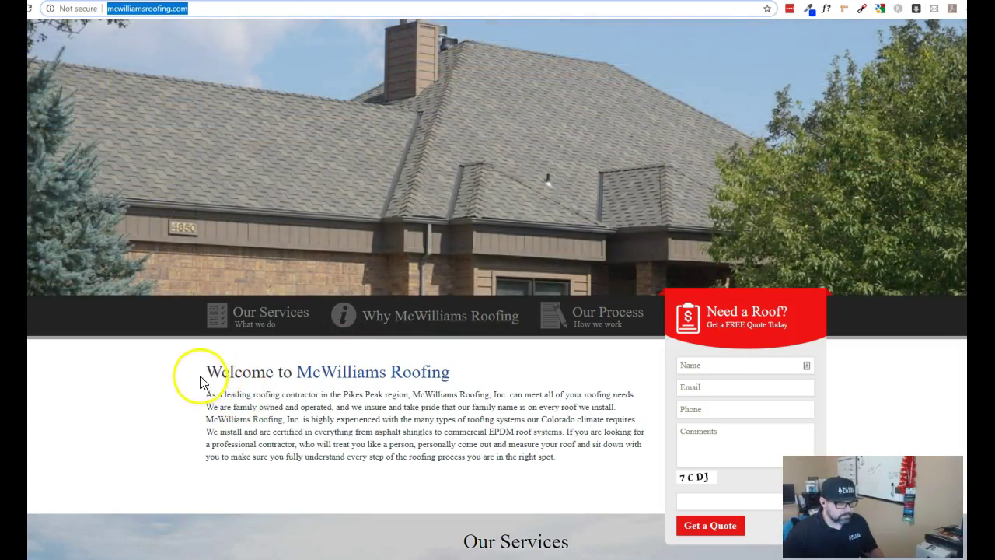
scroll(208, 371, down, 4)
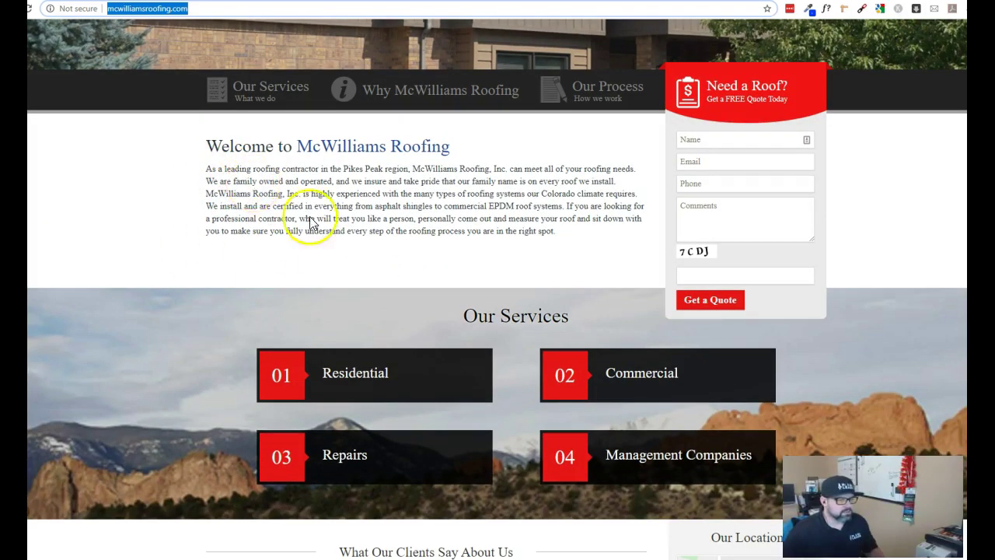
scroll(318, 227, down, 15)
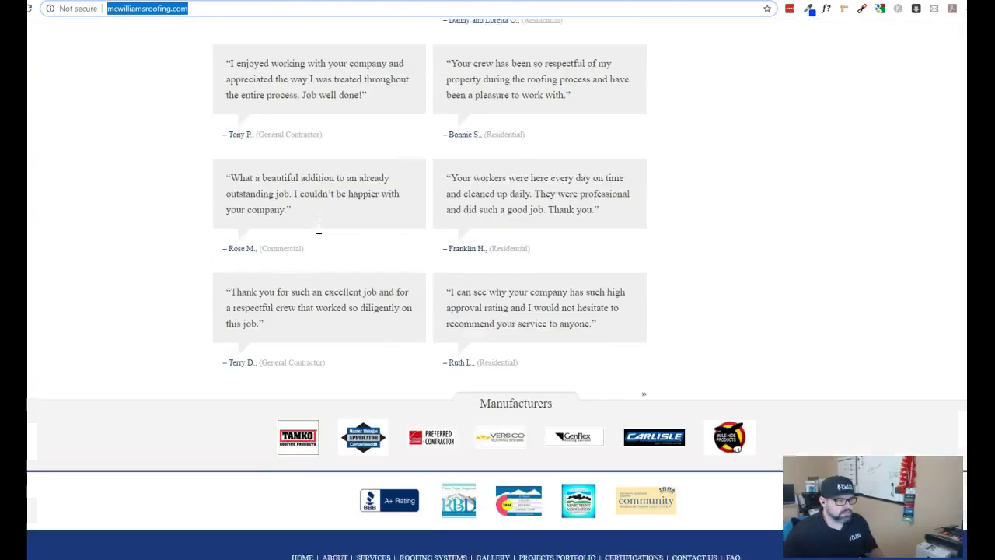
scroll(591, 404, up, 15)
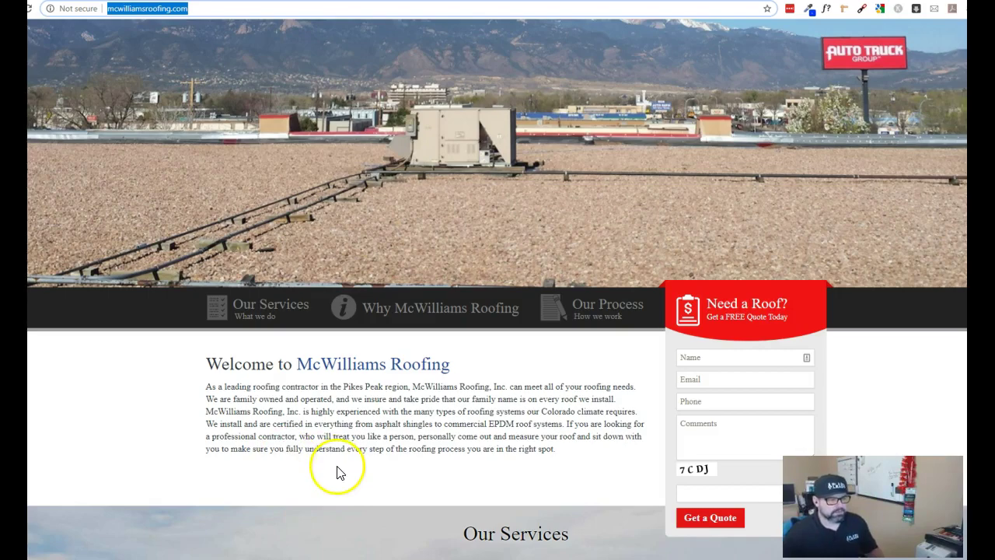
- Review the welcome text, Our Services section and client testimonials on the McWilliams Roofing homepage
scroll(319, 490, down, 2)
scroll(348, 349, down, 2)
scroll(350, 349, down, 4)
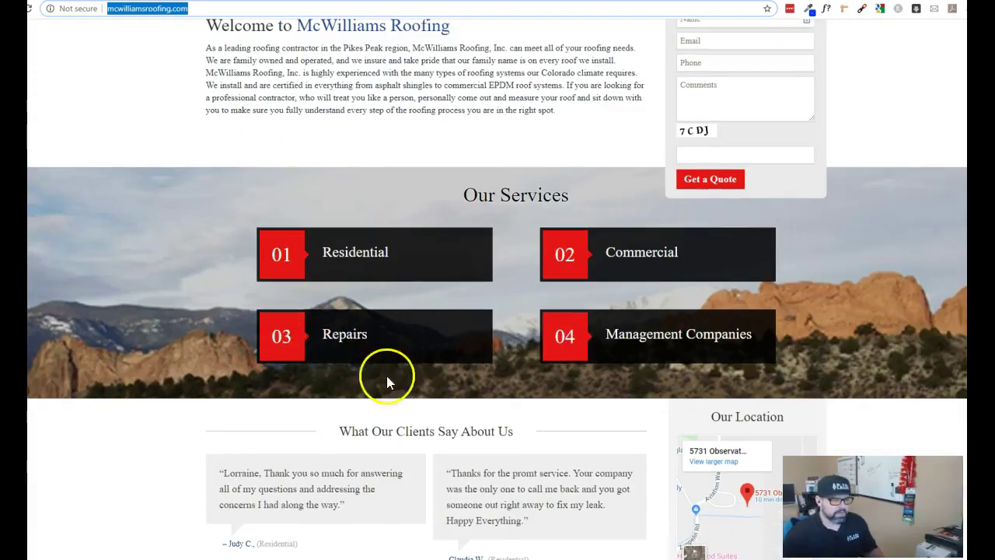
scroll(330, 394, down, 2)
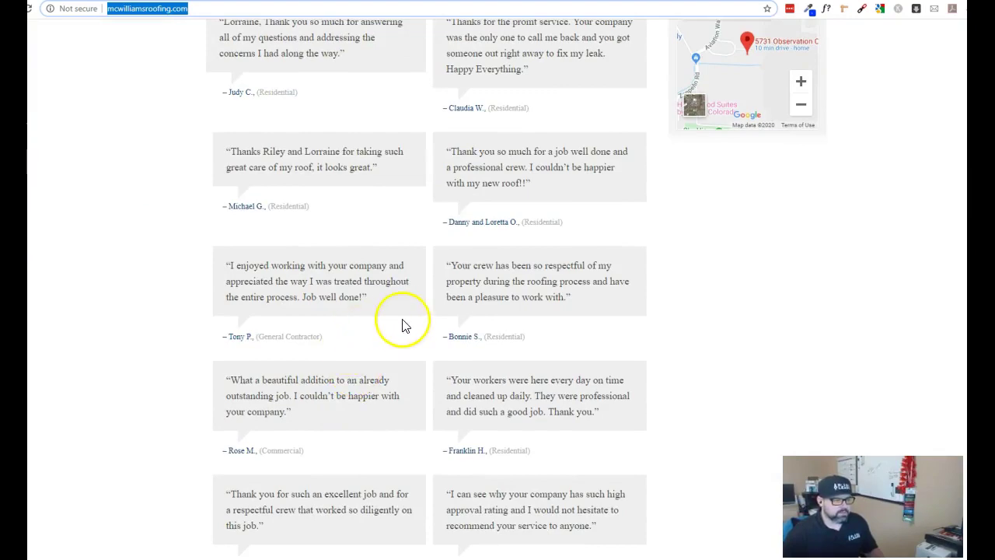
scroll(427, 363, up, 9)
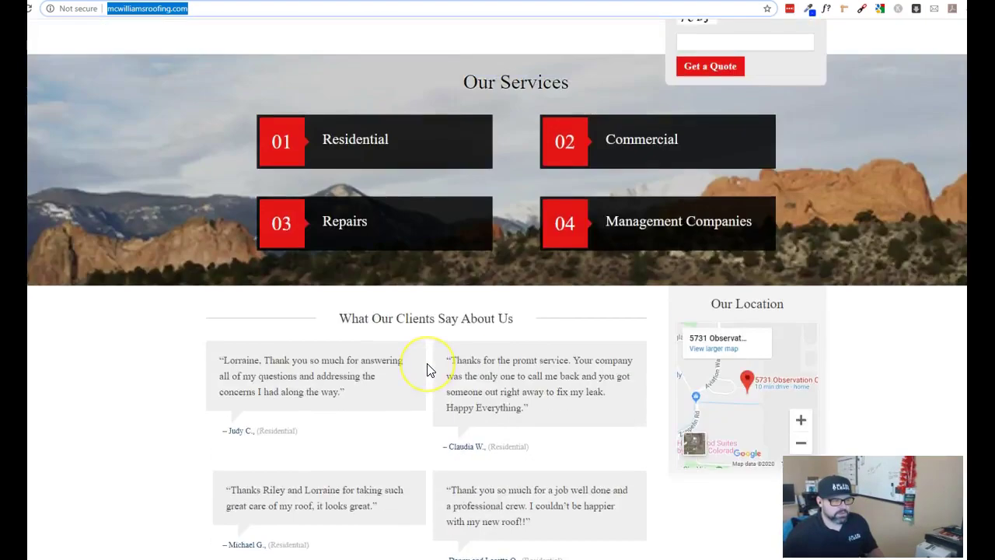
scroll(427, 365, up, 2)
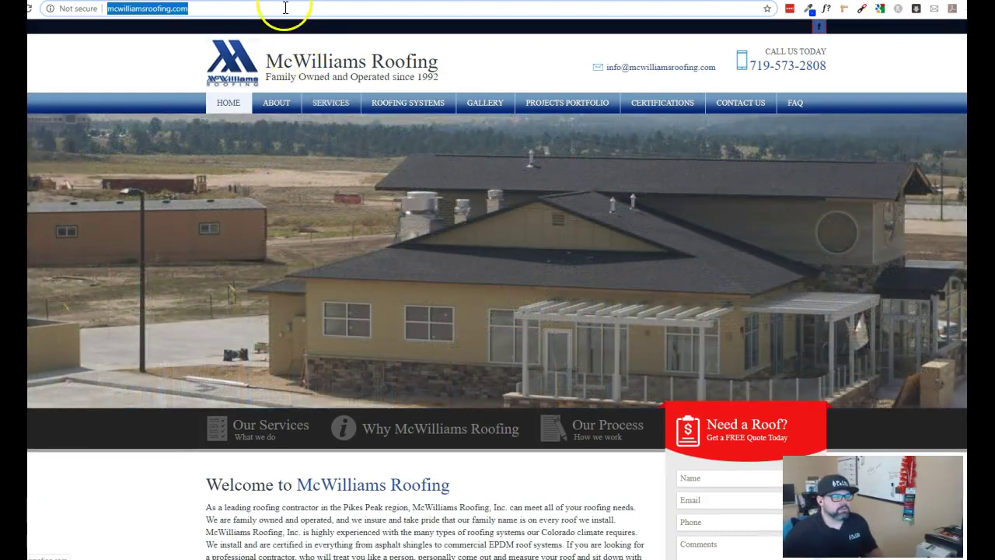
- Switch to the BuiltWith technology profile for mcwilliamsroofing.com and review its analytics, widgets, WordPress plugins and frameworks
click(288, 0)
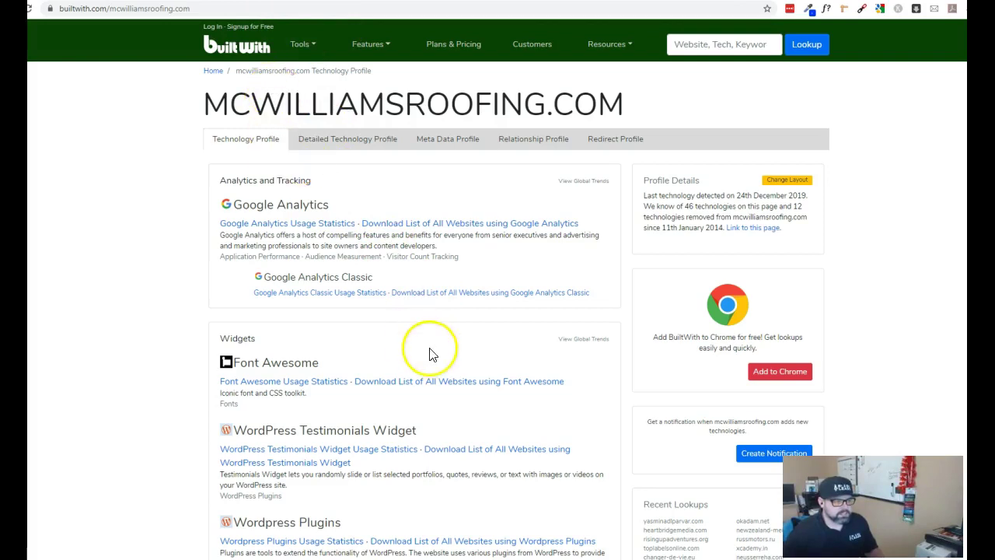
scroll(428, 365, down, 3)
scroll(408, 490, down, 3)
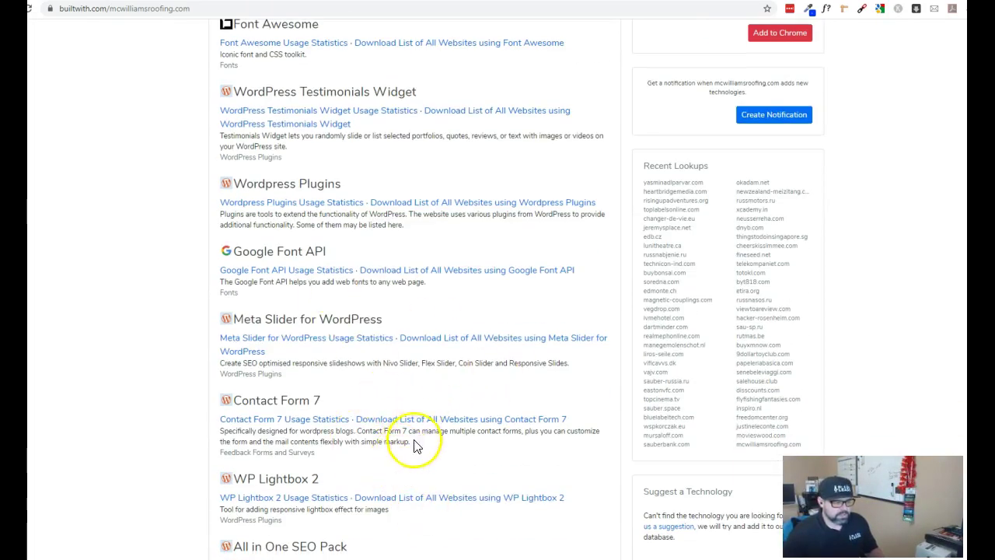
scroll(396, 465, down, 1)
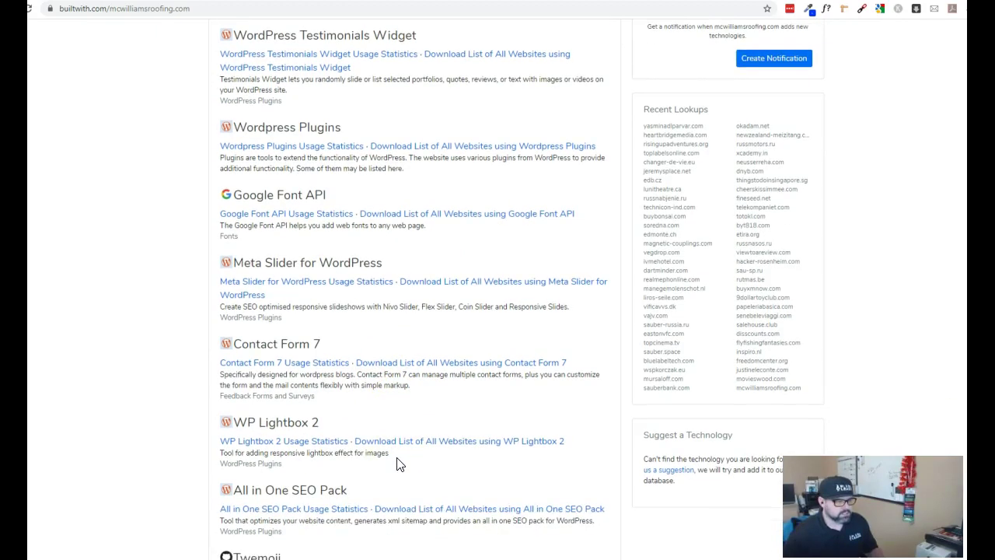
scroll(396, 464, down, 10)
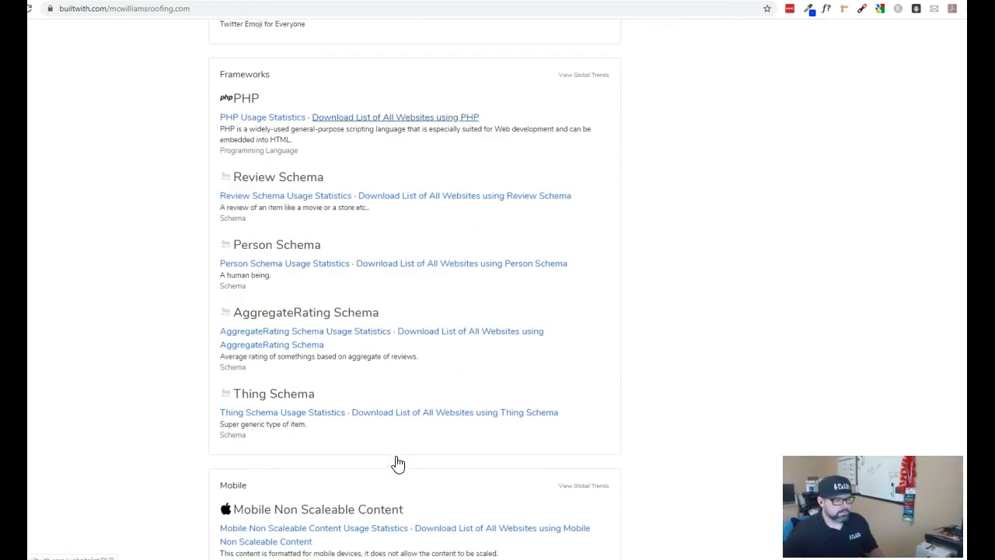
scroll(396, 463, down, 5)
scroll(396, 465, up, 20)
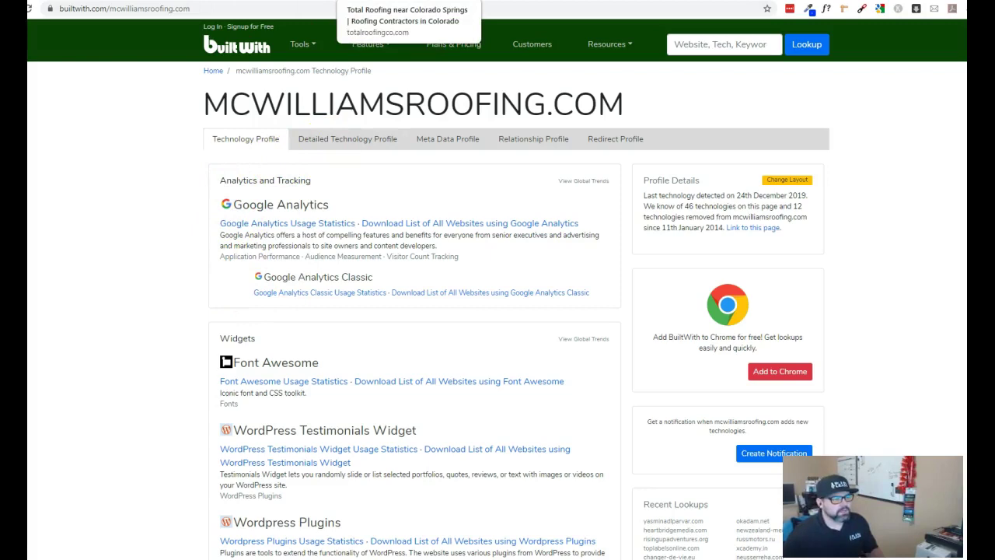
- Switch to the Google results for "roofing colorado springs" and survey the sponsored roofers, ads, map listings and organic results
click(758, 1)
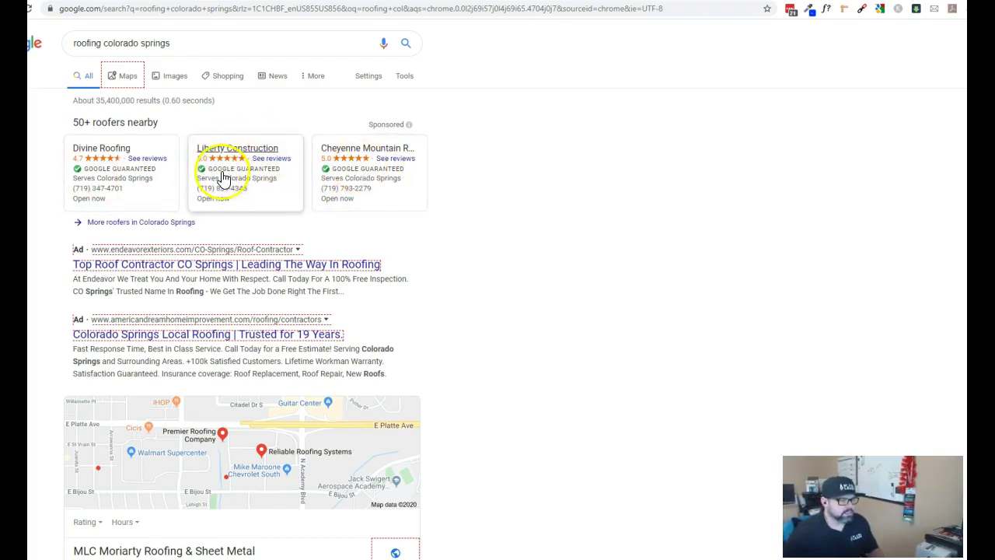
scroll(226, 218, down, 2)
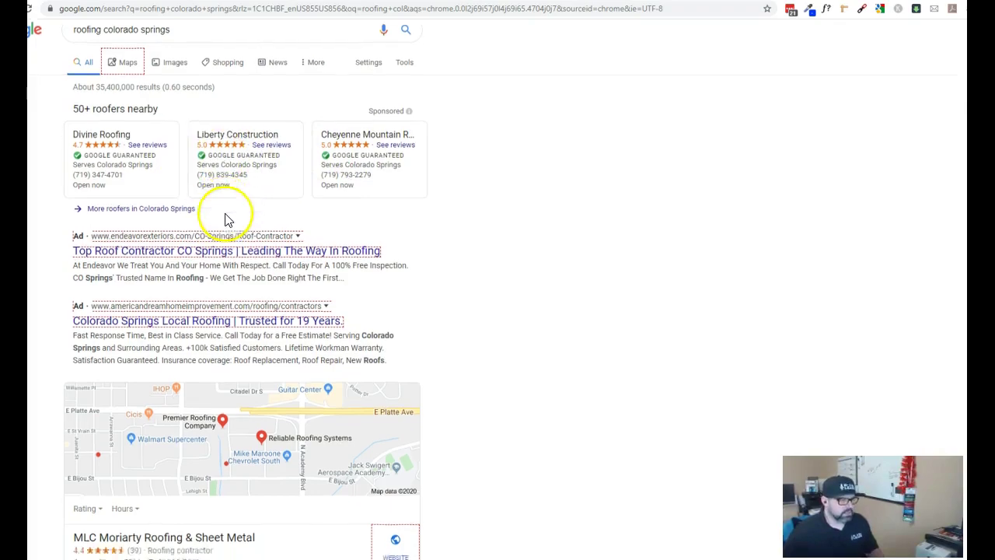
scroll(123, 224, down, 8)
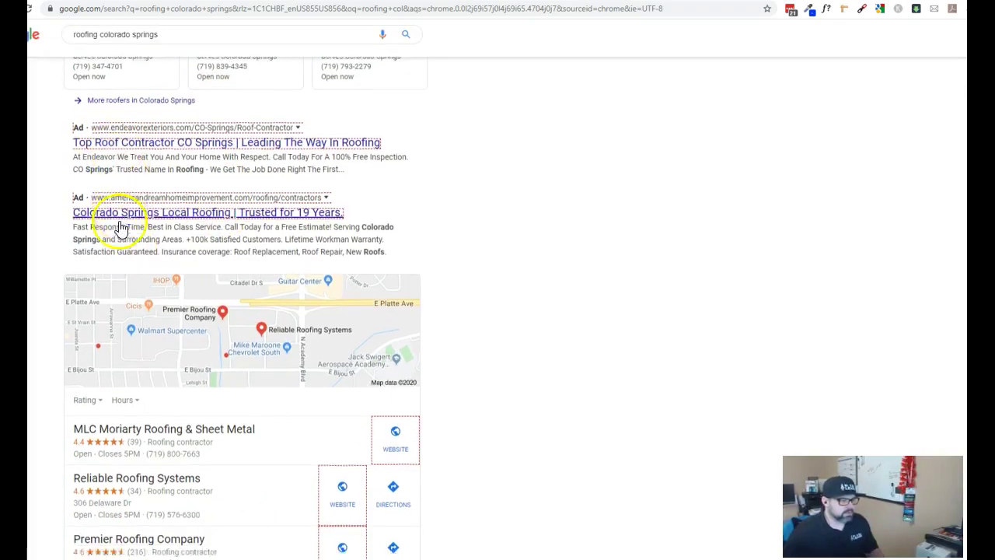
scroll(112, 493, down, 4)
scroll(111, 471, up, 6)
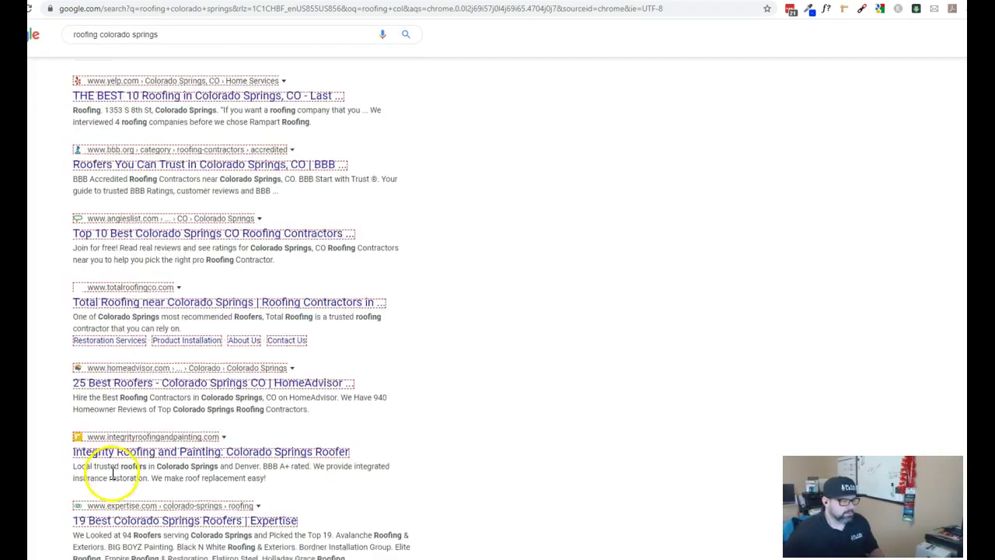
scroll(112, 473, down, 6)
scroll(137, 422, up, 10)
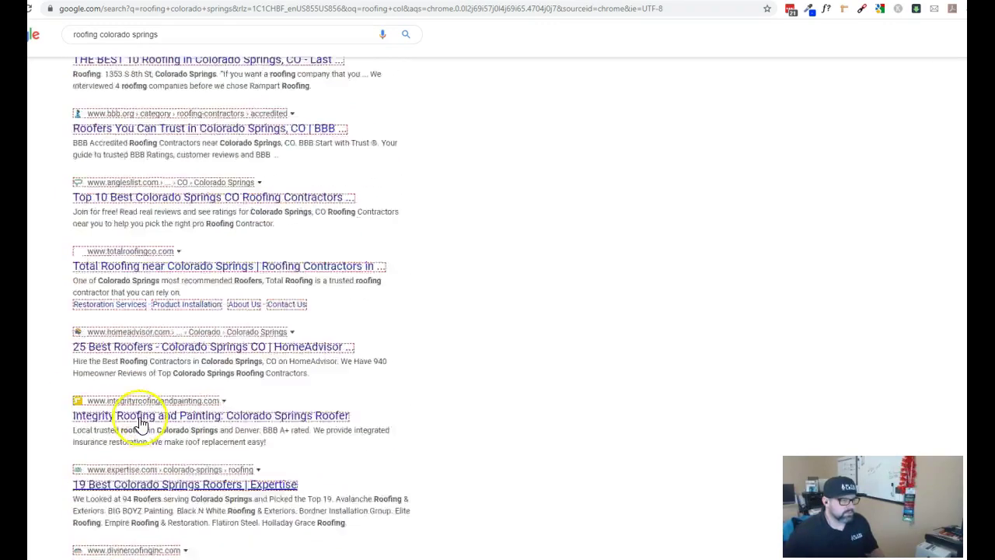
scroll(140, 424, up, 2)
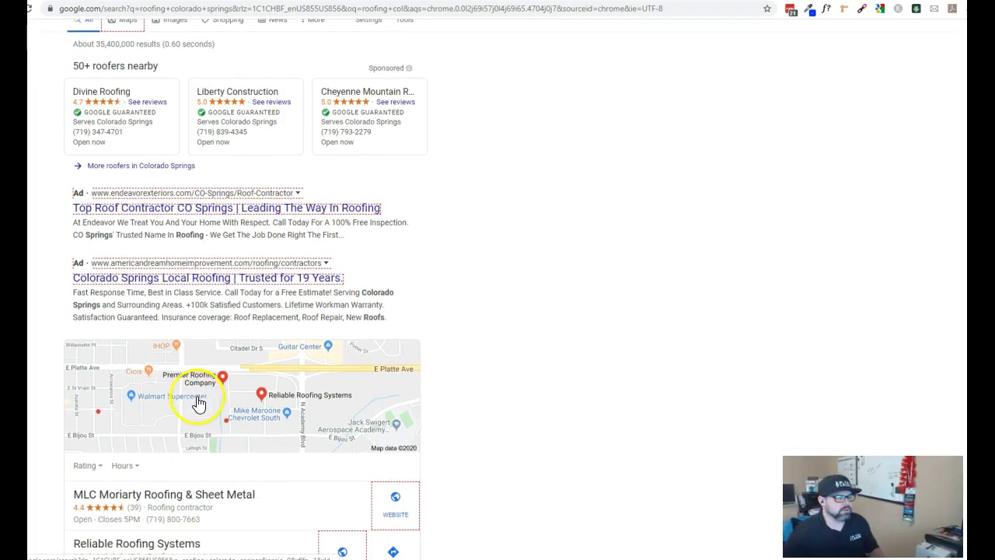
- Examine the local map listings and the directory results such as Yelp, BBB and Angie's List below them
scroll(199, 404, down, 4)
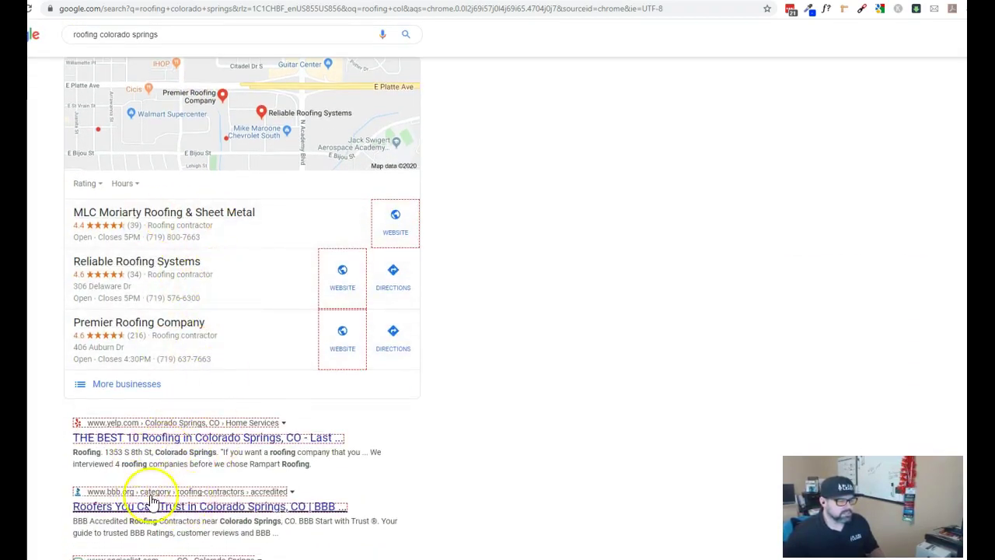
scroll(167, 459, up, 5)
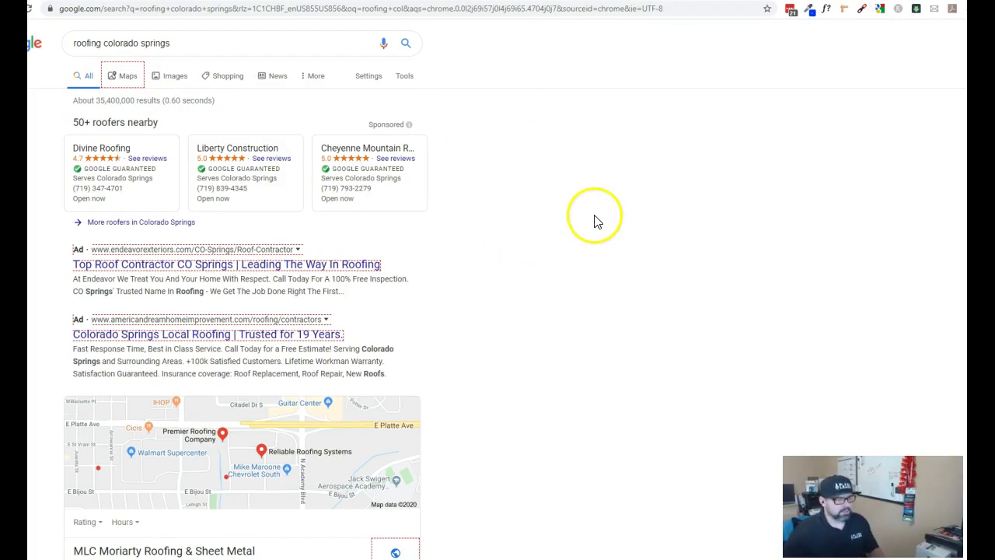
scroll(532, 268, down, 4)
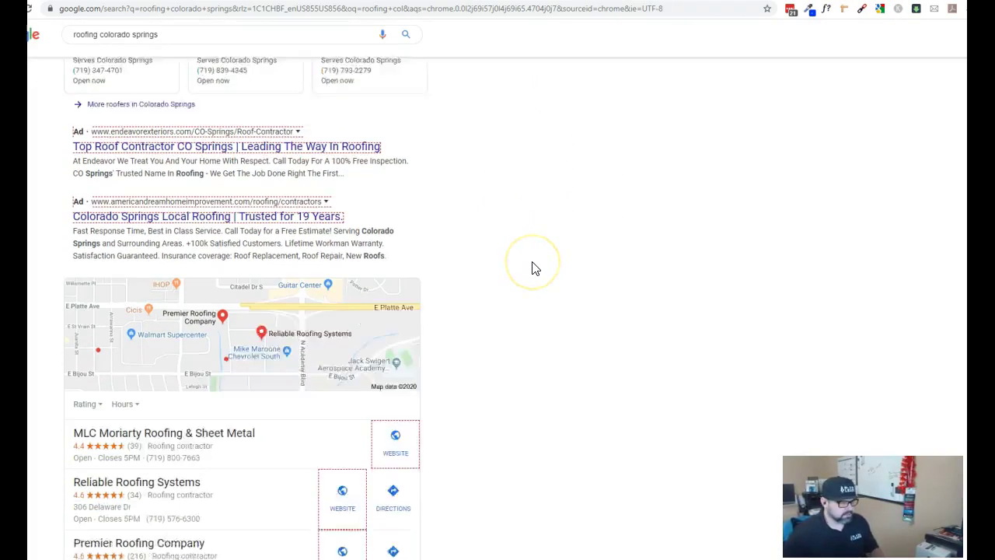
scroll(471, 235, up, 1)
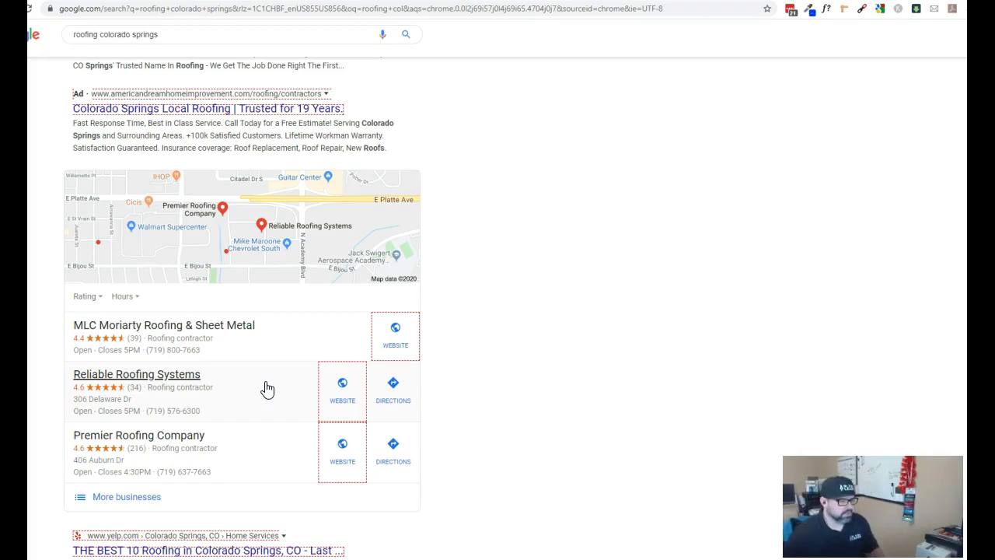
click(225, 390)
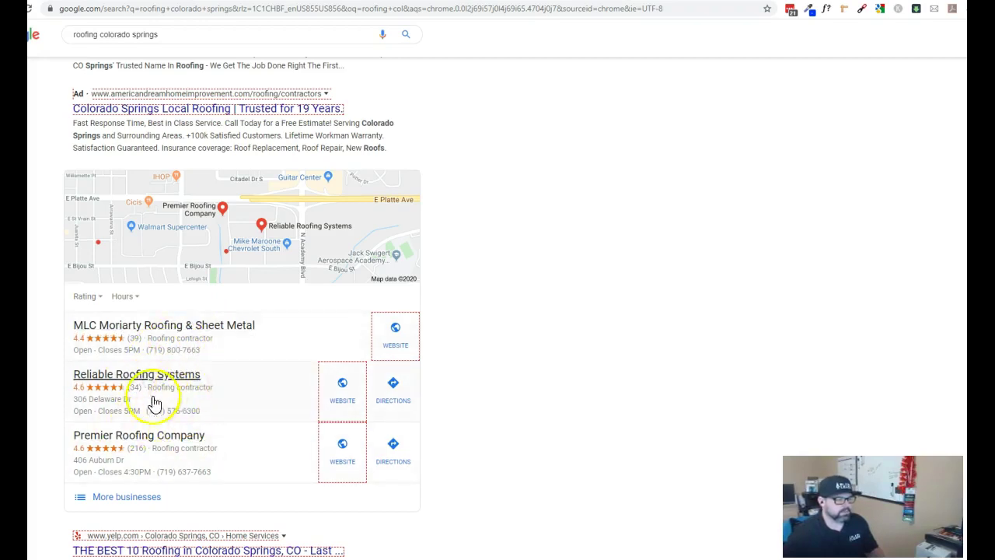
scroll(176, 439, down, 2)
scroll(175, 439, down, 3)
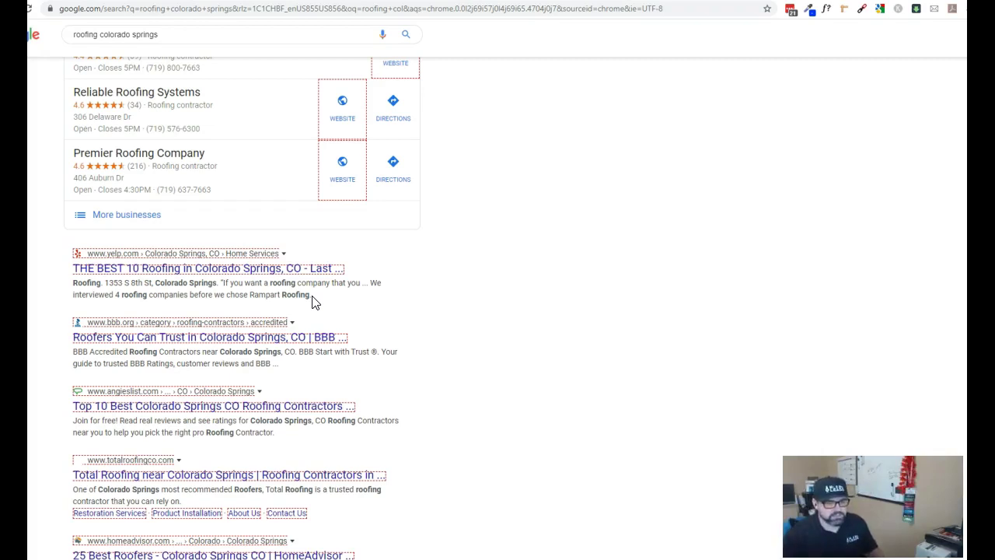
click(301, 279)
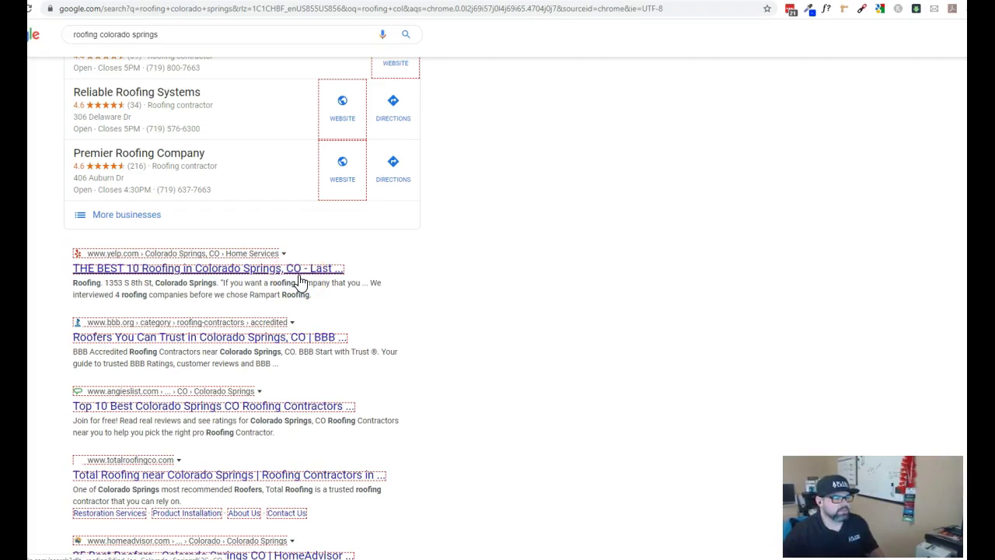
click(328, 306)
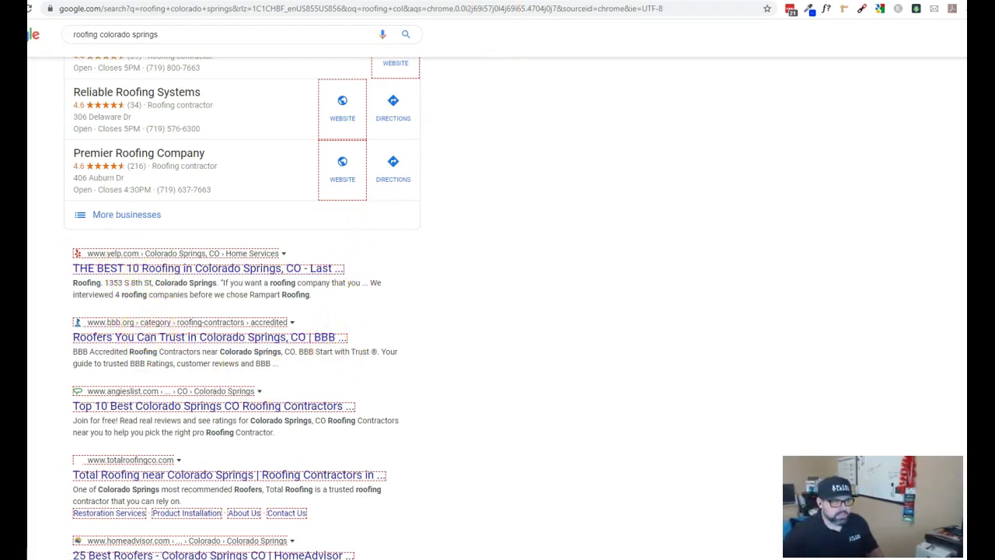
click(537, 1)
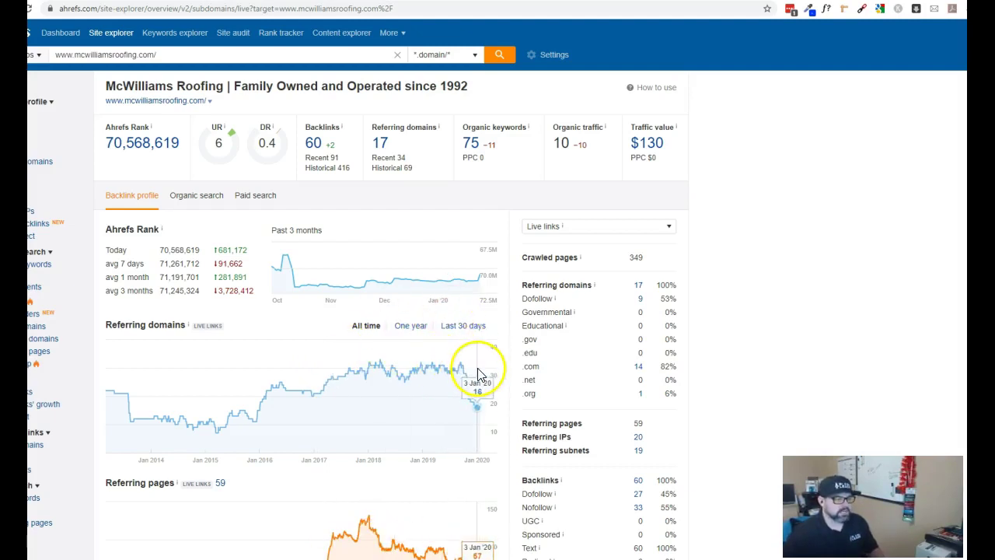
scroll(478, 374, down, 2)
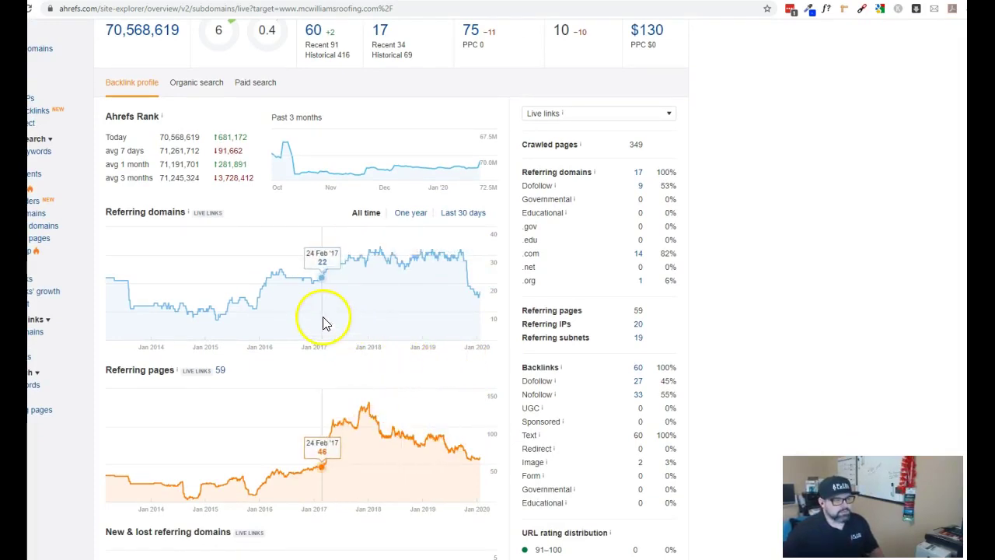
scroll(355, 356, up, 2)
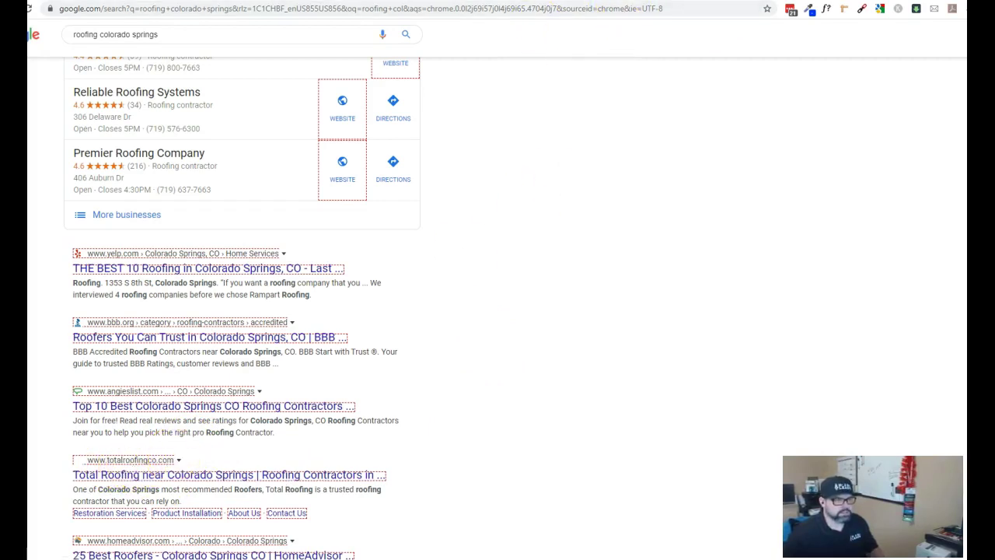
key(alt+Left)
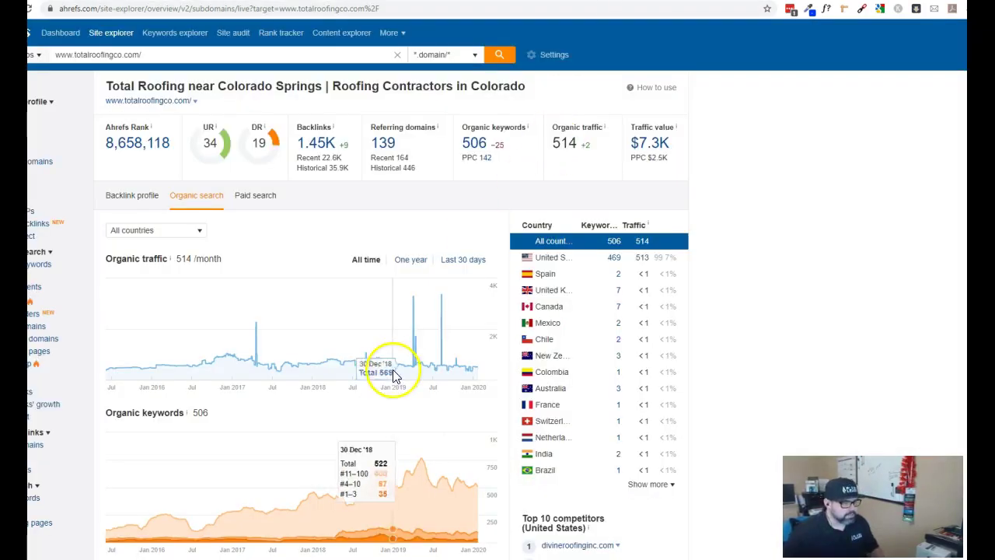
key(alt+Left)
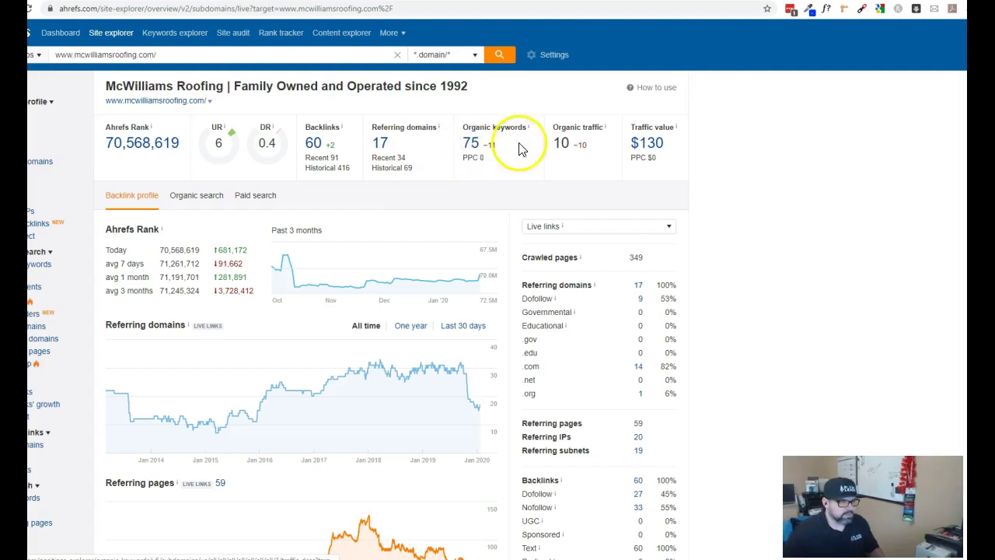
scroll(544, 192, down, 1)
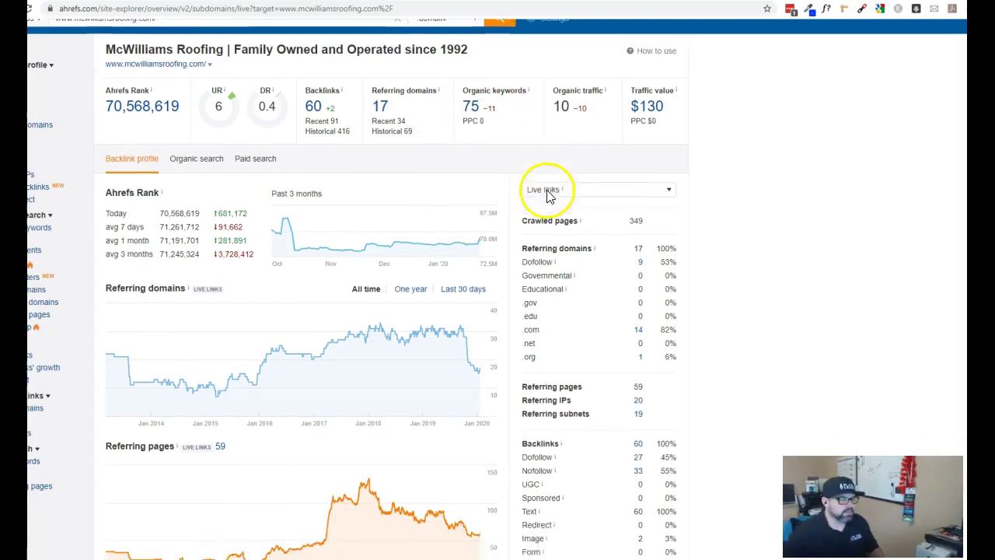
scroll(435, 211, down, 1)
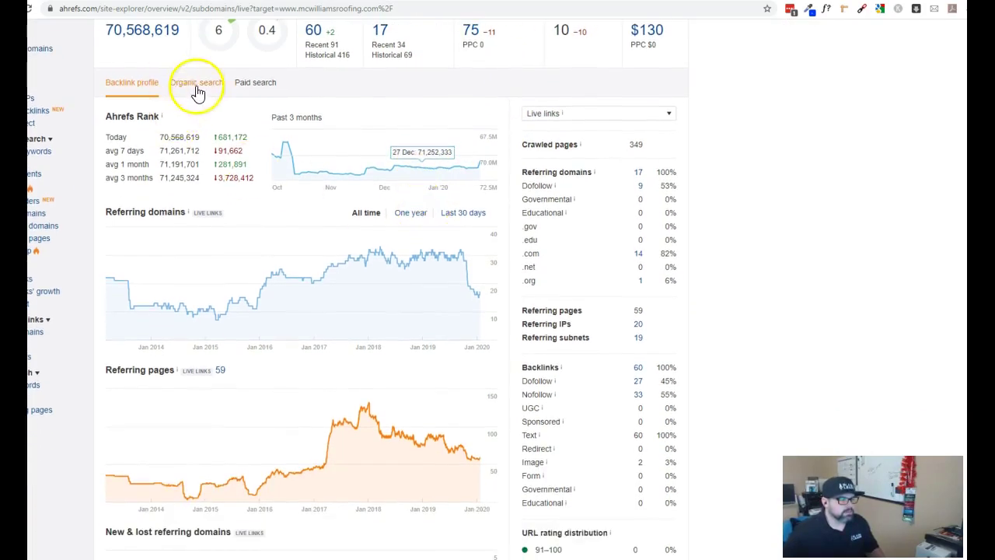
click(197, 87)
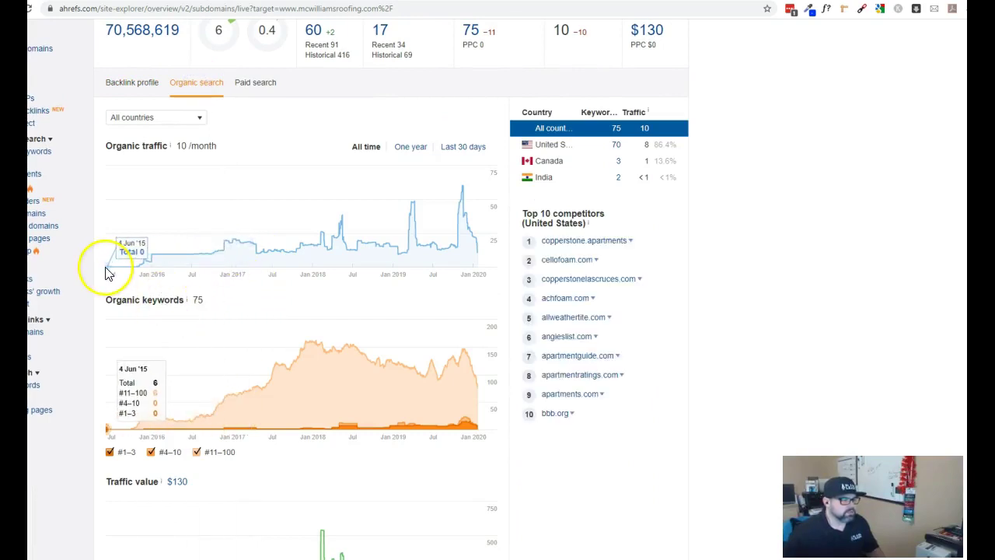
scroll(101, 257, up, 2)
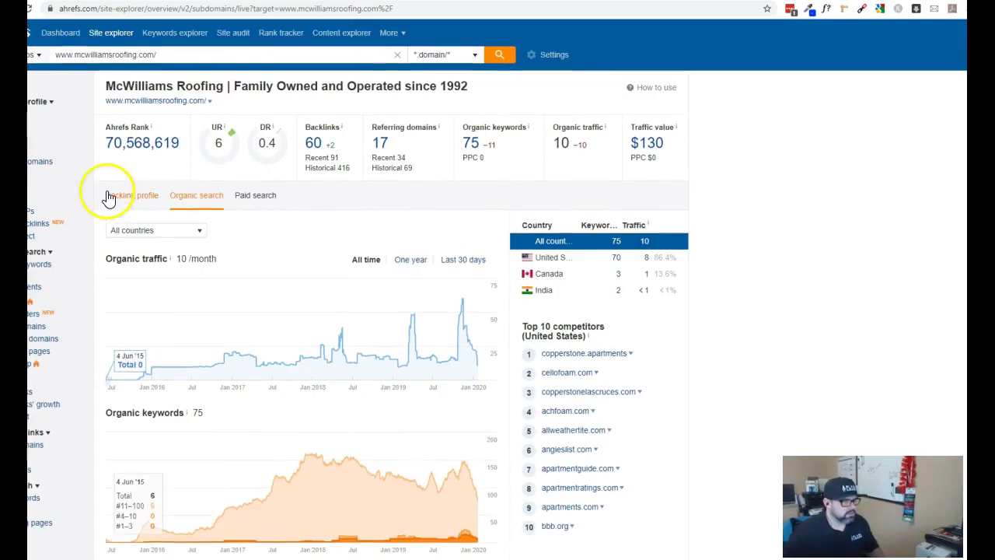
click(132, 195)
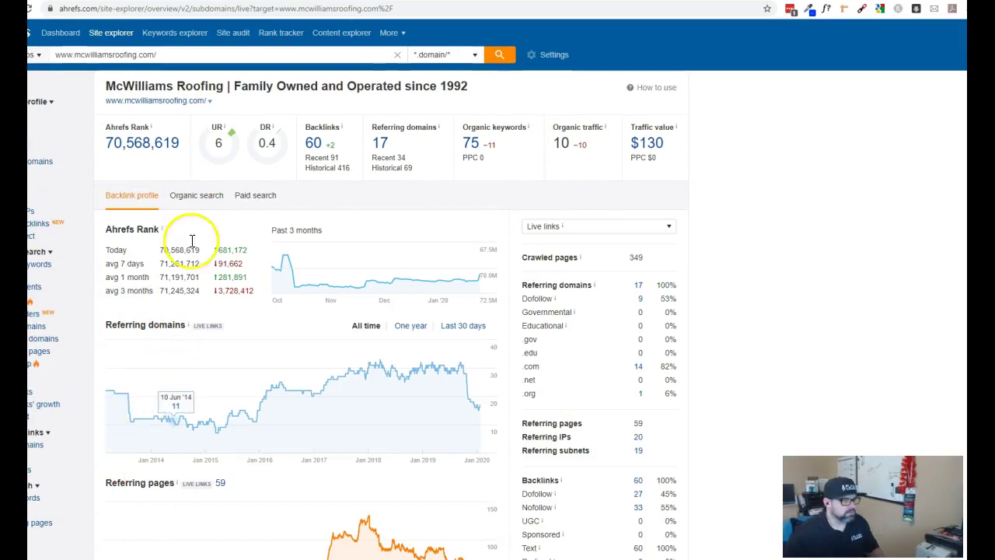
click(194, 195)
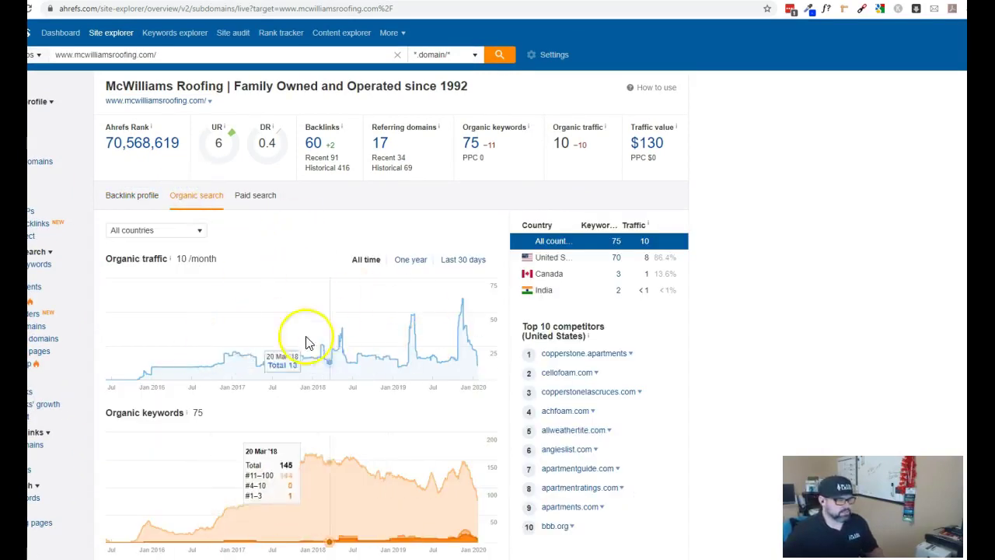
scroll(380, 353, down, 2)
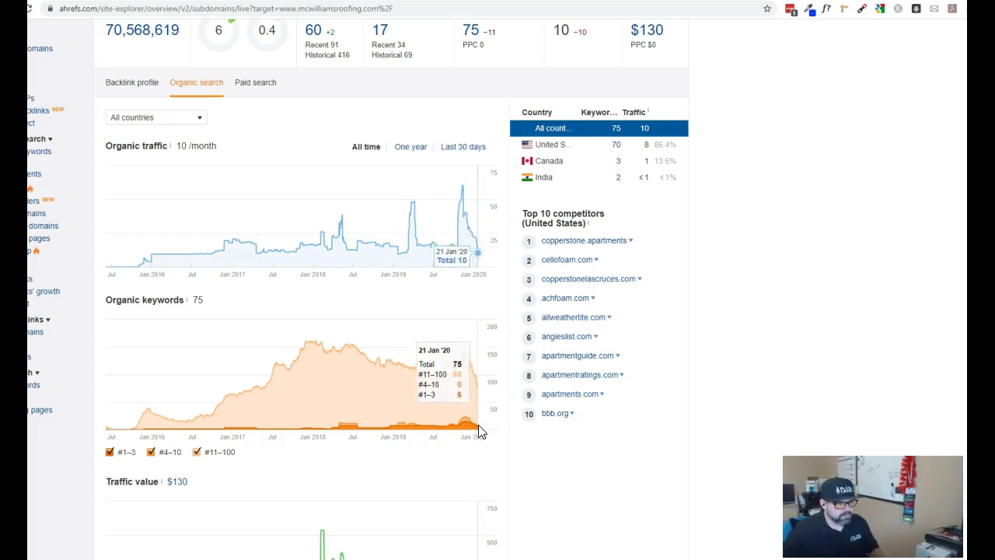
click(469, 407)
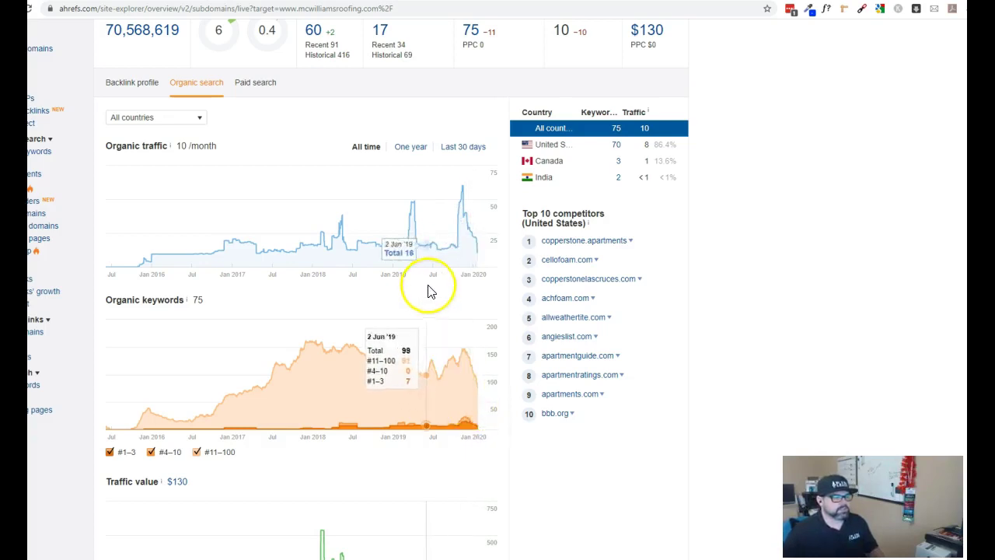
- Return to the McWilliams backlink profile and inspect the referring domains chart around October and November 2019
click(124, 85)
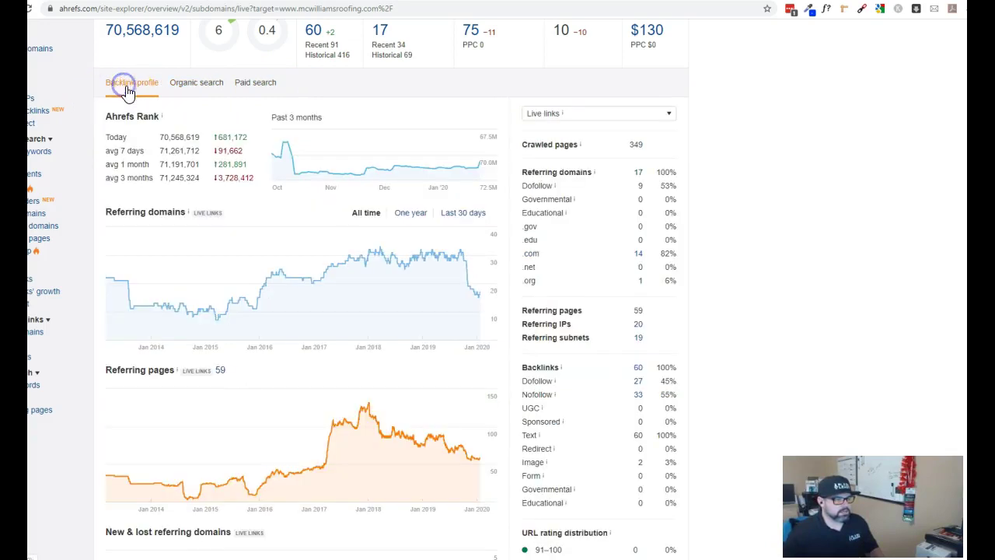
click(471, 289)
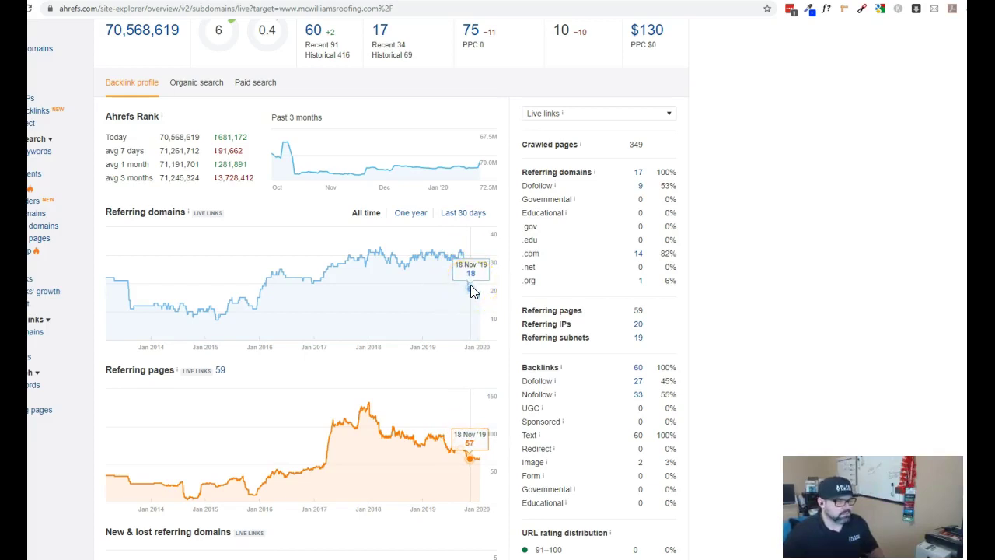
click(471, 290)
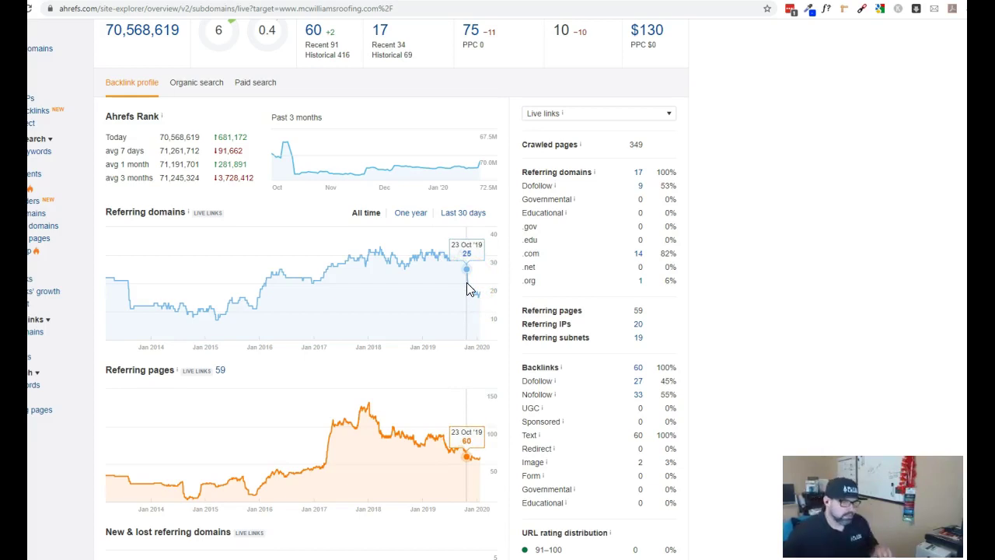
click(470, 272)
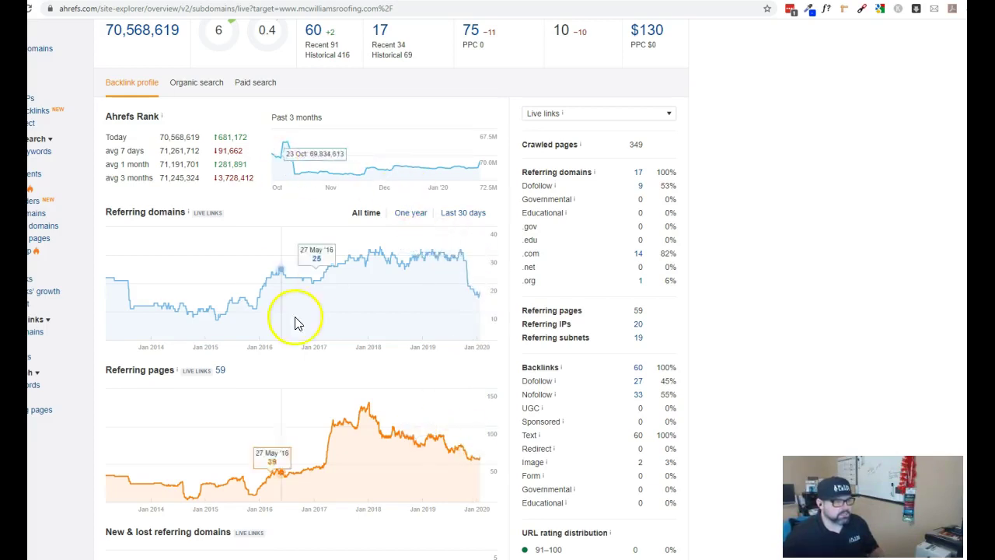
- Recheck the McWilliams organic search charts and the summary metrics above them
click(206, 84)
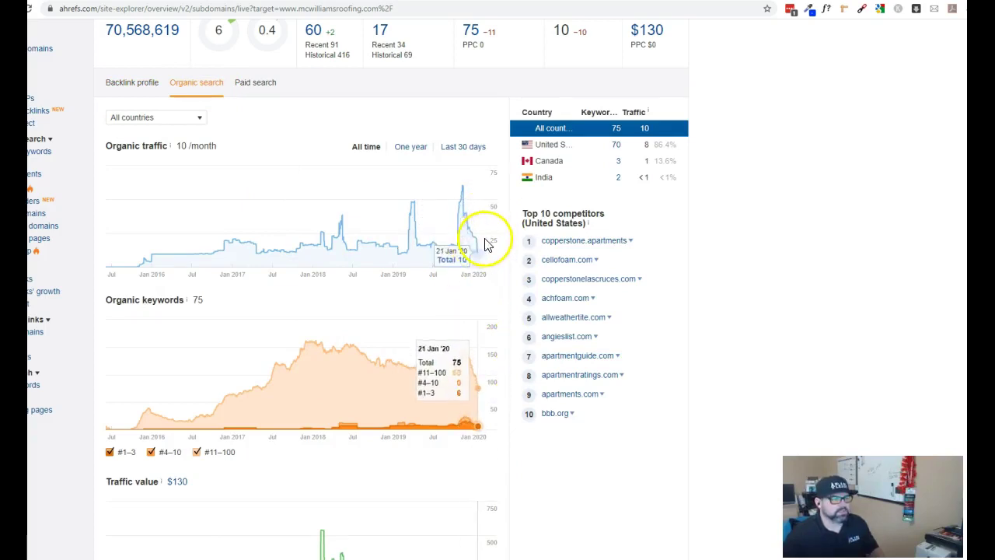
scroll(484, 242, up, 1)
scroll(488, 308, up, 1)
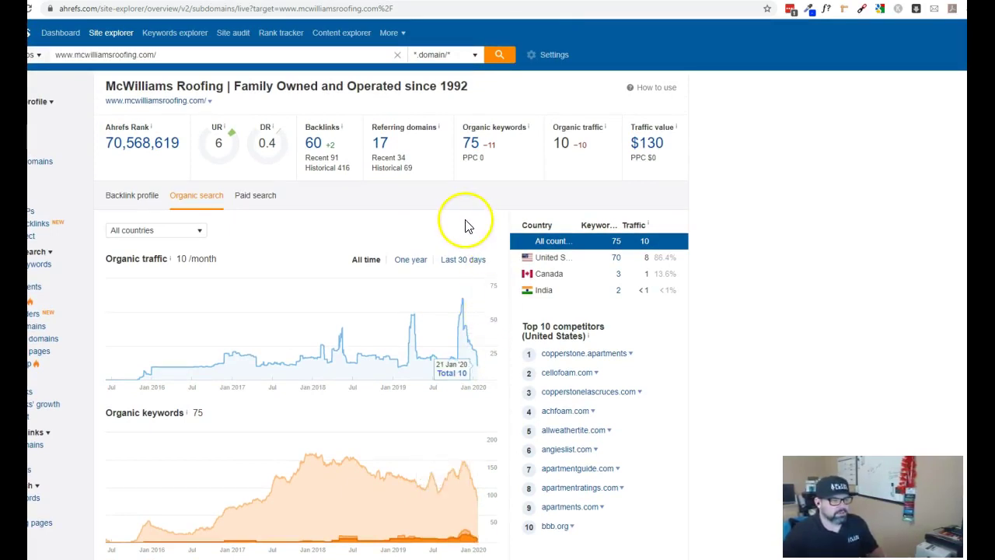
click(381, 144)
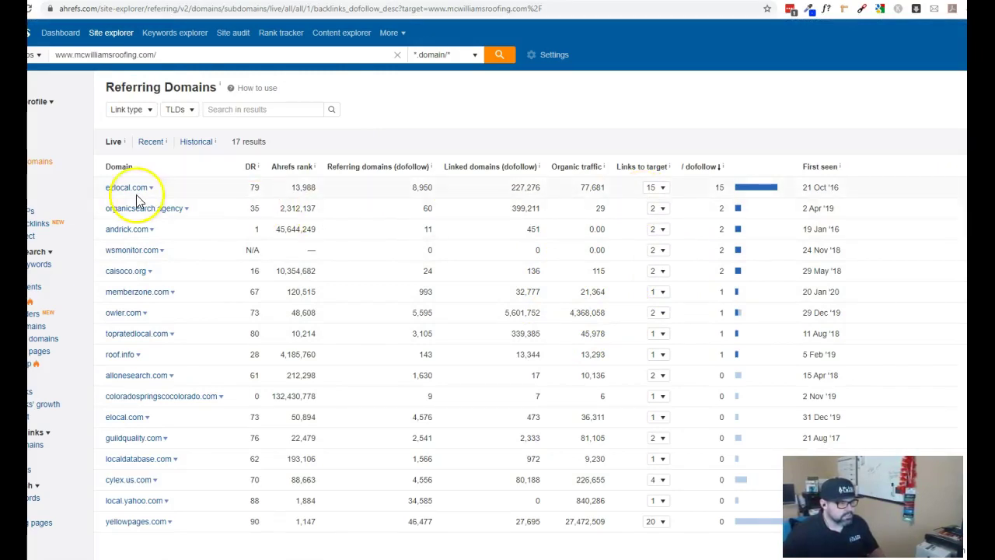
click(662, 189)
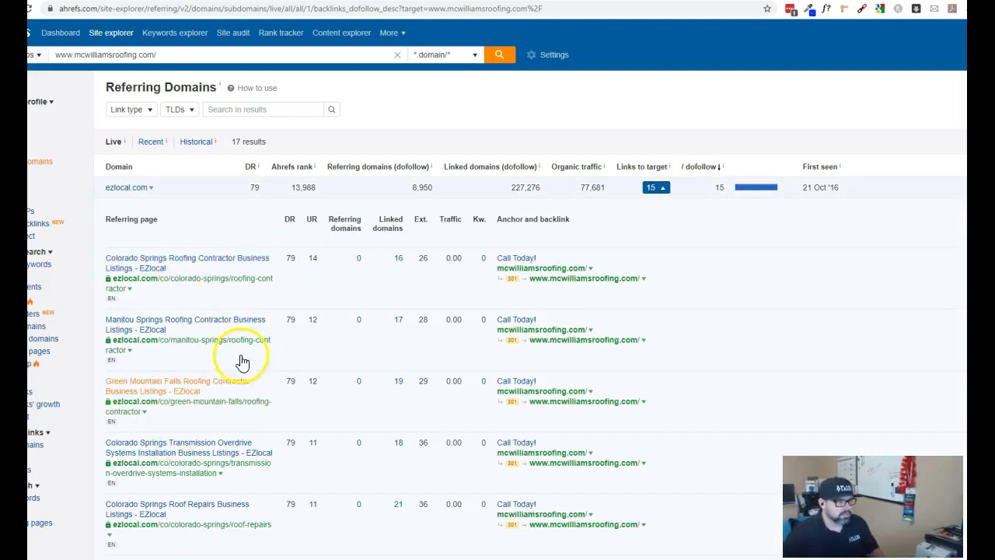
click(659, 194)
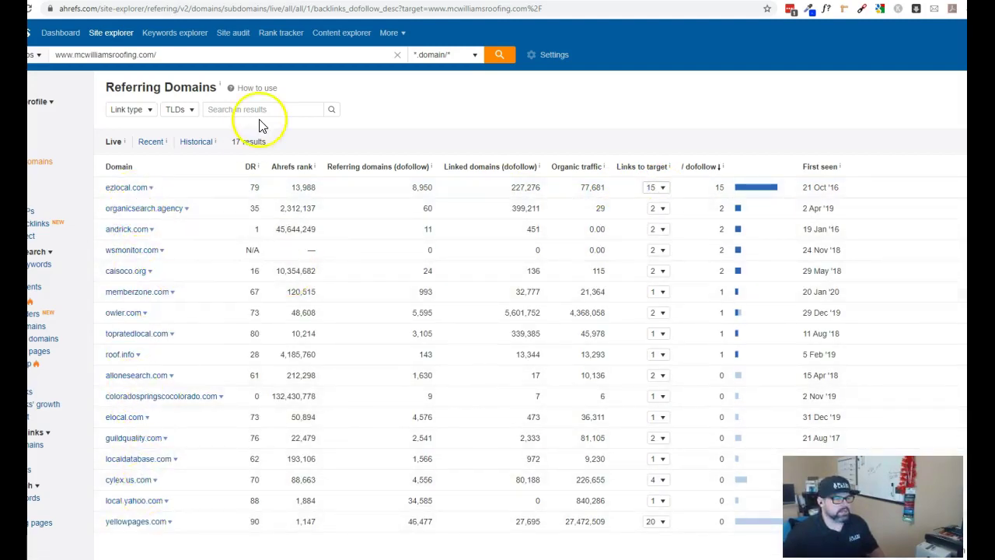
- Switch to the totalroofingco.com homepage and survey its service sections, testimonials, project galleries and footer
key(ctrl+Tab)
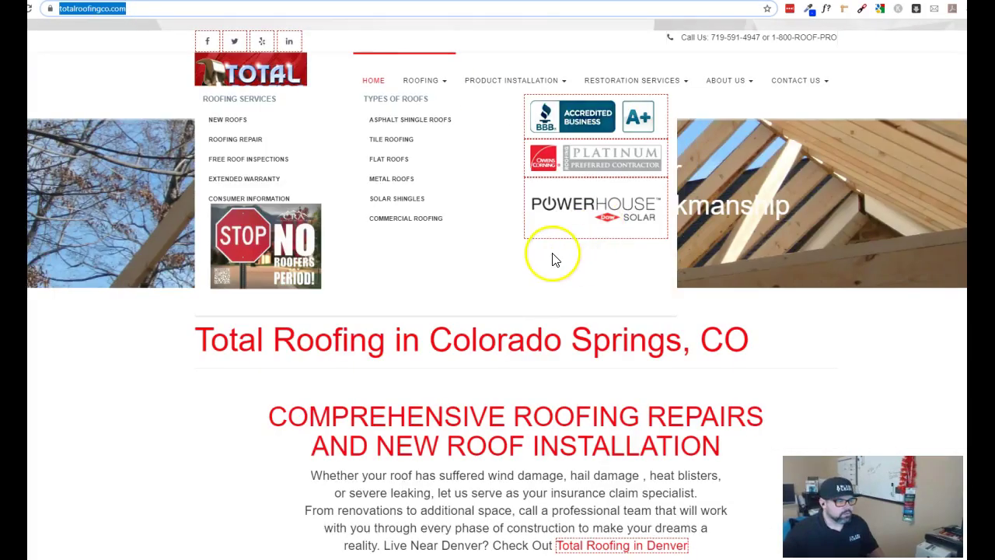
scroll(553, 260, down, 8)
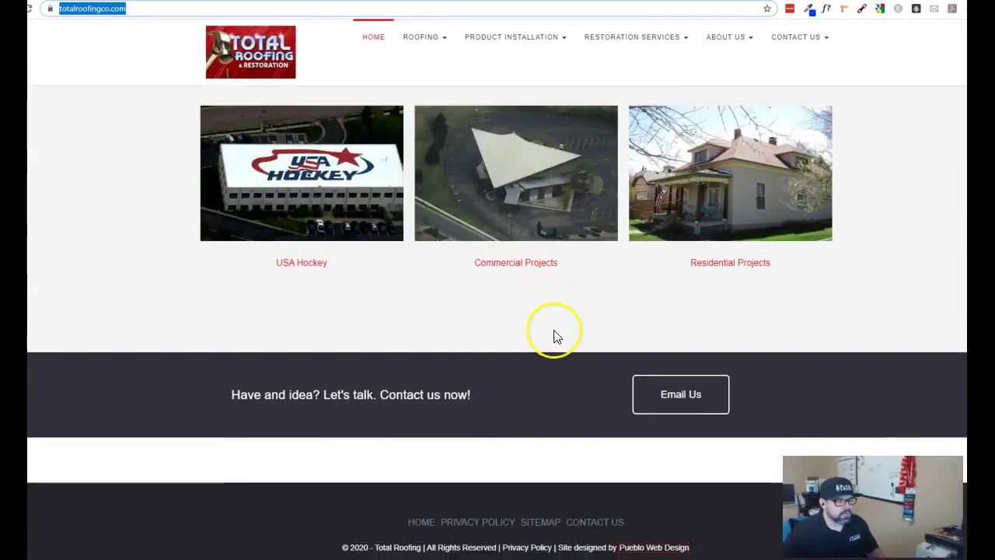
scroll(554, 336, up, 5)
scroll(554, 336, up, 8)
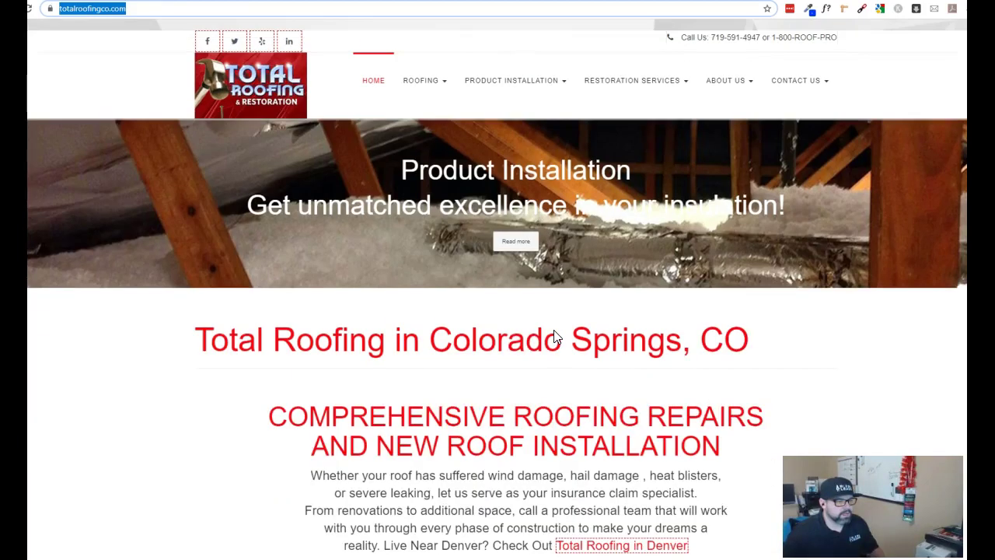
scroll(482, 249, down, 7)
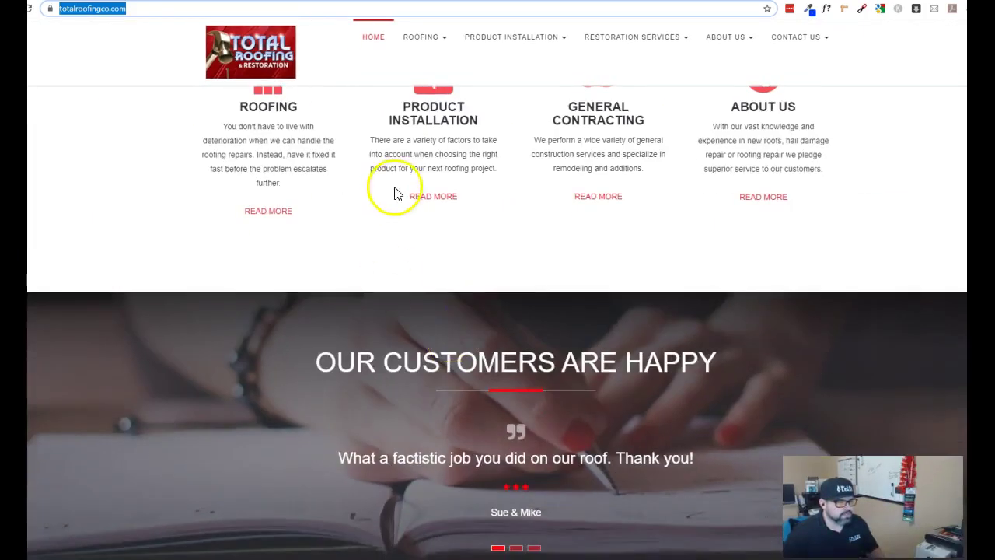
scroll(350, 272, up, 3)
right_click(271, 354)
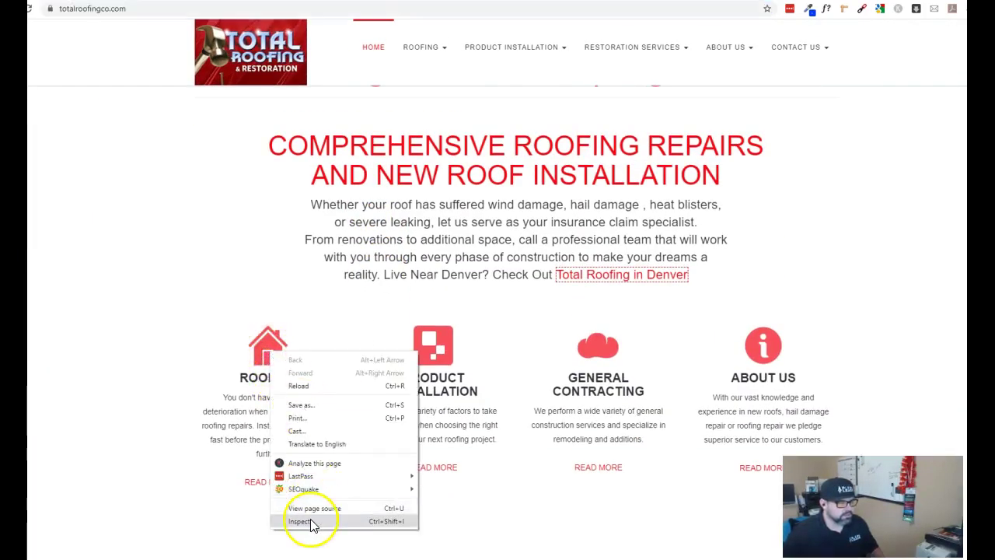
click(304, 408)
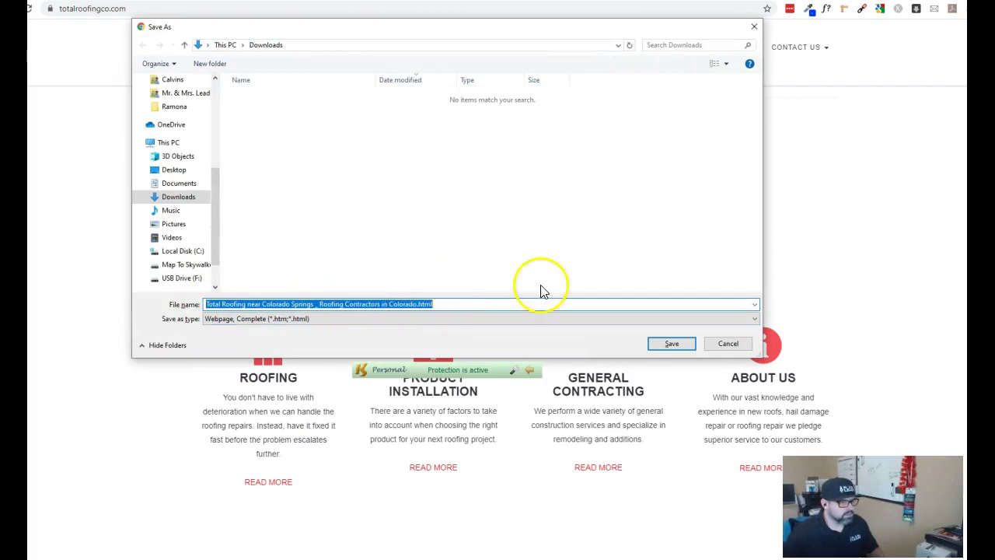
click(731, 343)
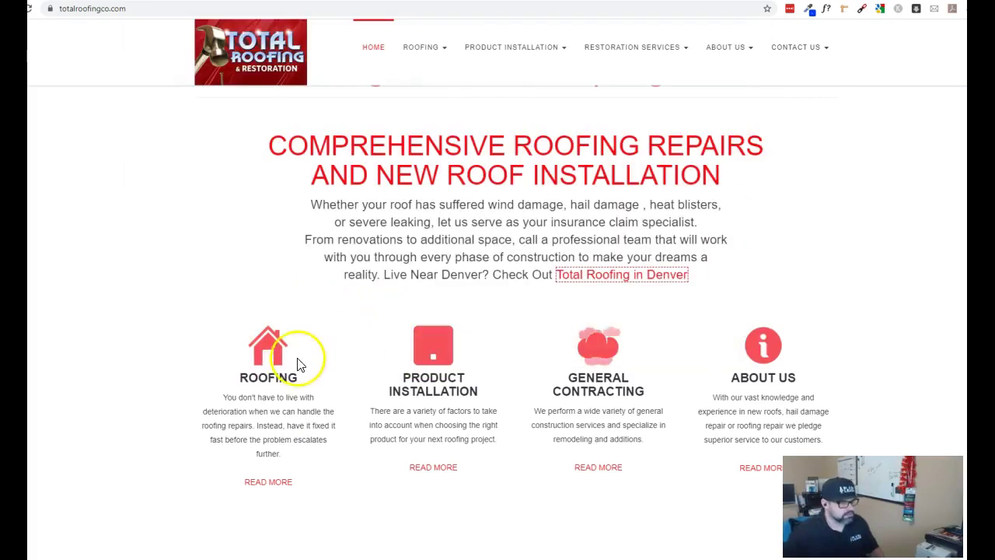
click(270, 361)
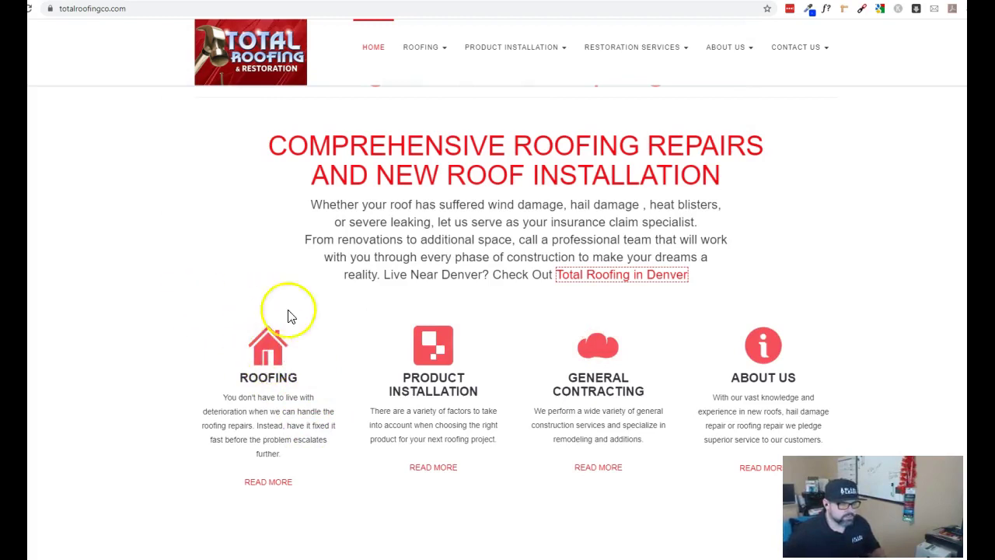
- Examine the Restoration Services and About Us page listings in the Total Roofing site navigation
scroll(467, 336, up, 2)
scroll(466, 336, up, 1)
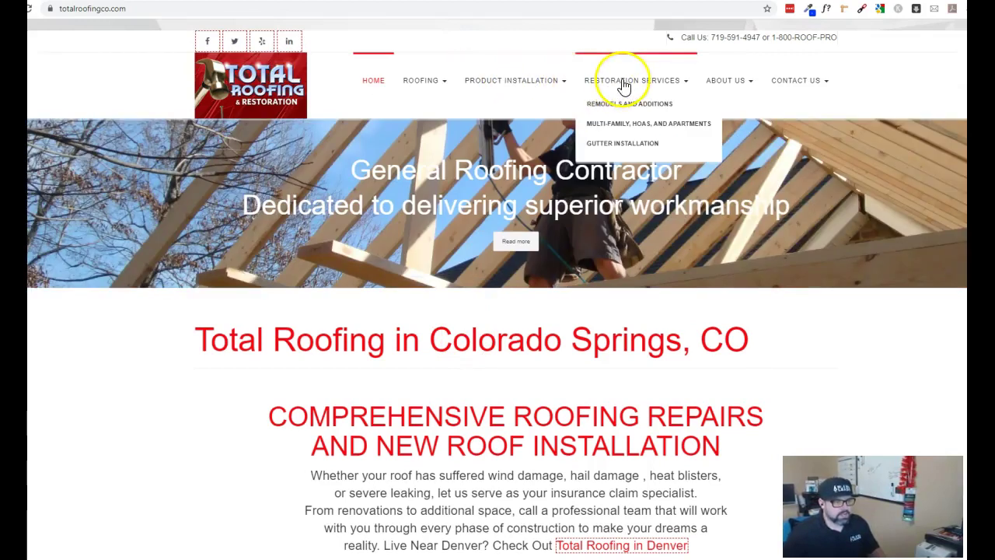
mouse_move(710, 90)
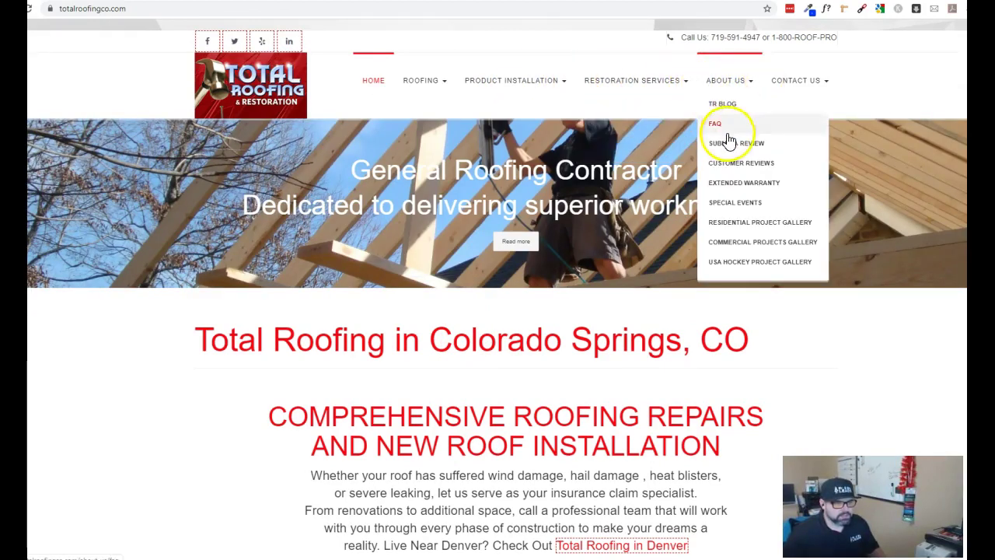
click(603, 0)
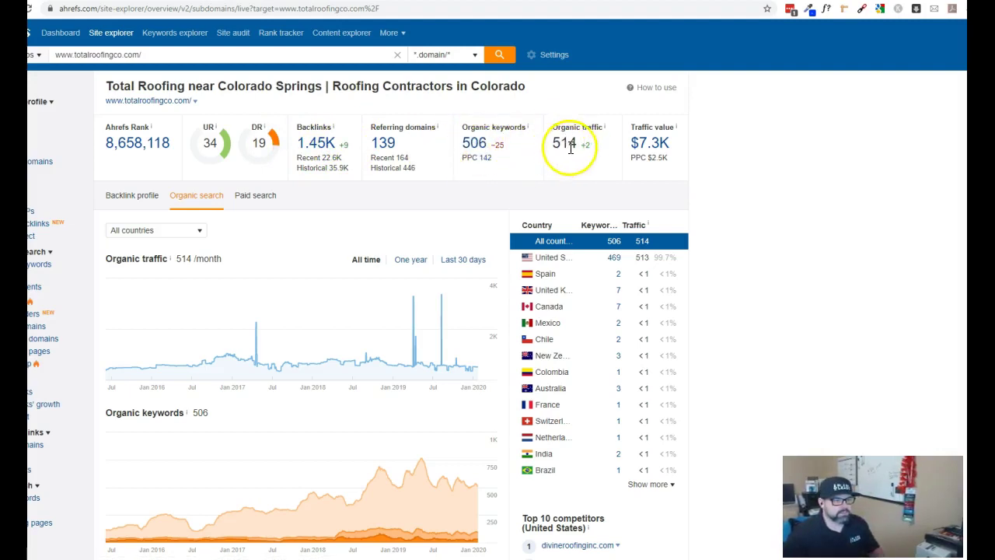
click(383, 145)
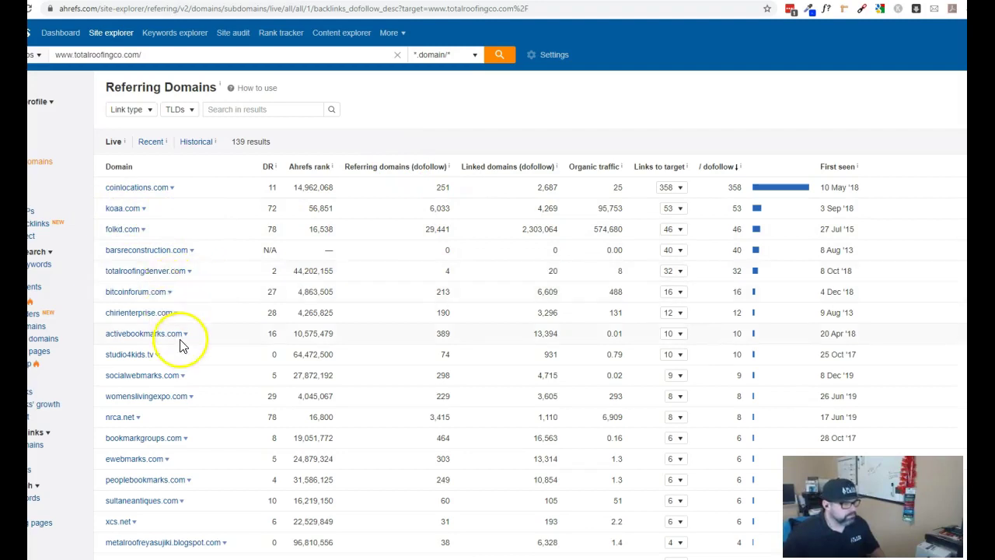
scroll(180, 348, down, 1)
scroll(156, 339, down, 1)
scroll(150, 299, down, 1)
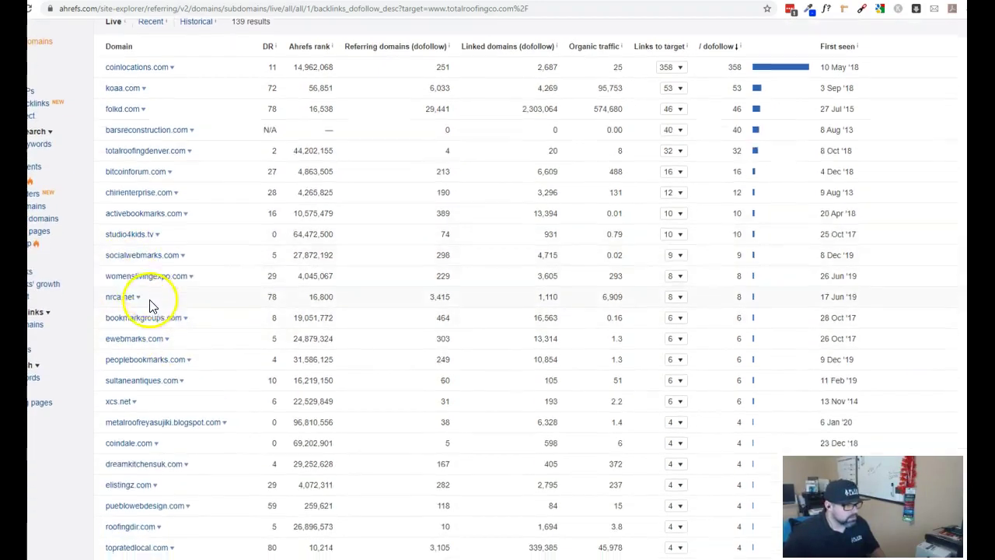
scroll(166, 400, down, 5)
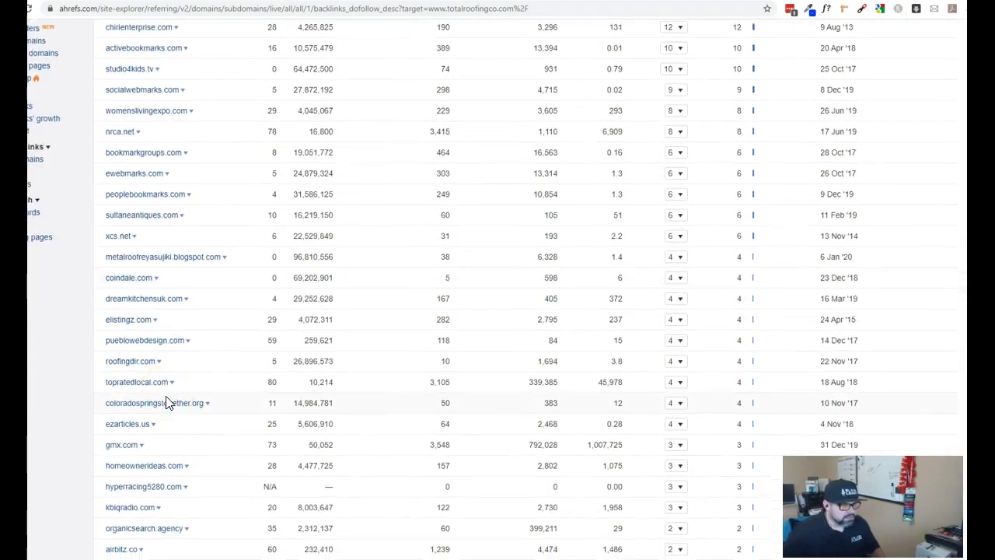
scroll(166, 402, down, 3)
scroll(167, 402, up, 12)
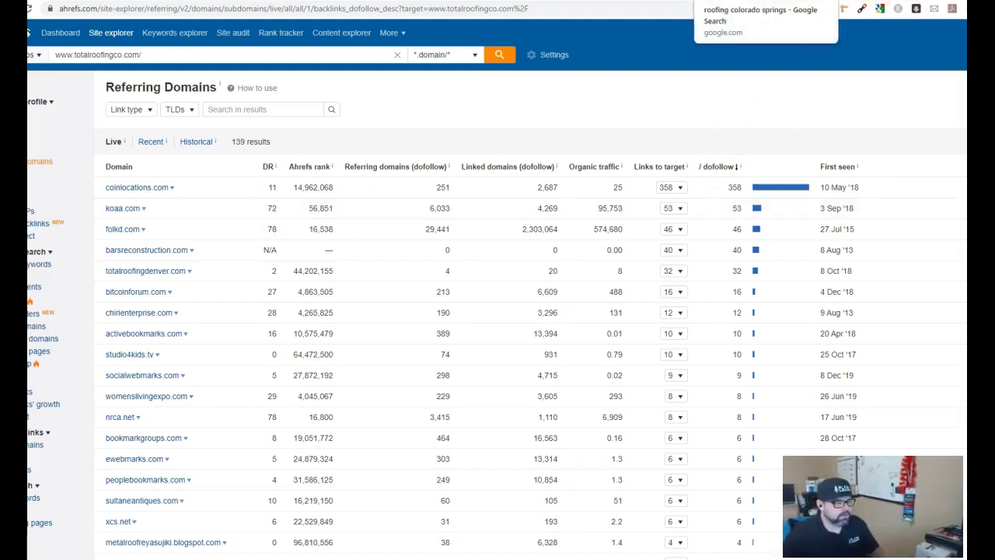
- Switch to the Google results for site:mcwilliamsroofing.com and examine the indexed pages through results page 8, including the omitted-entries notice
click(738, 2)
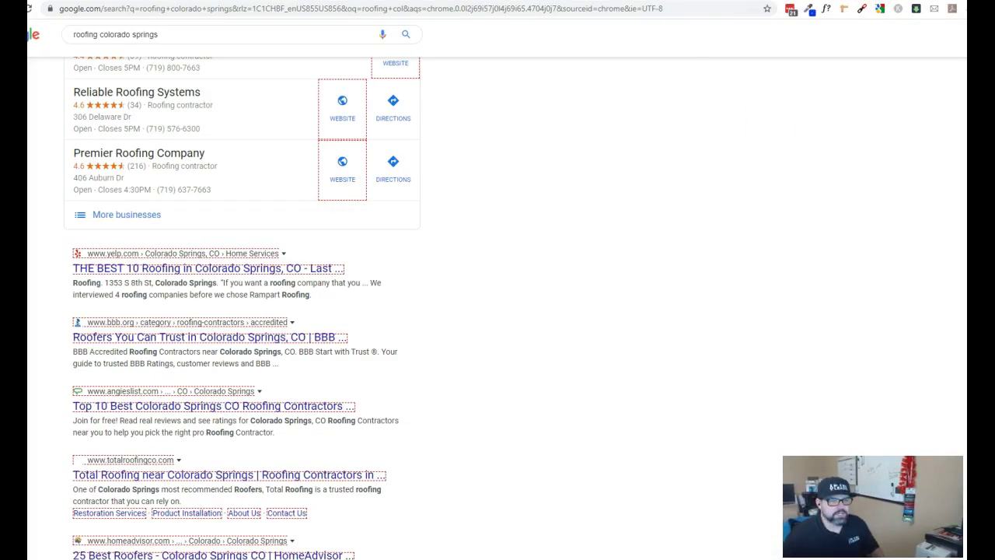
click(855, 2)
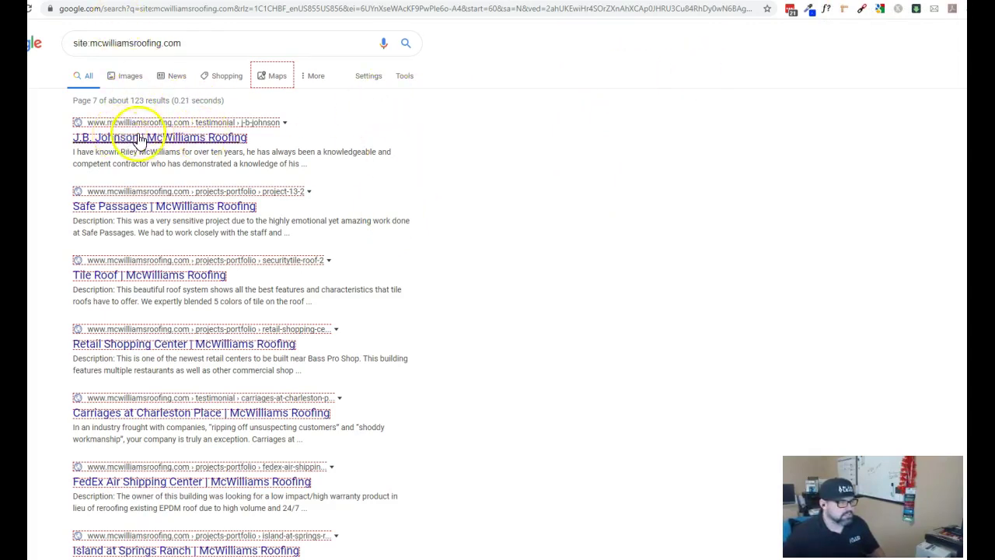
scroll(409, 259, down, 5)
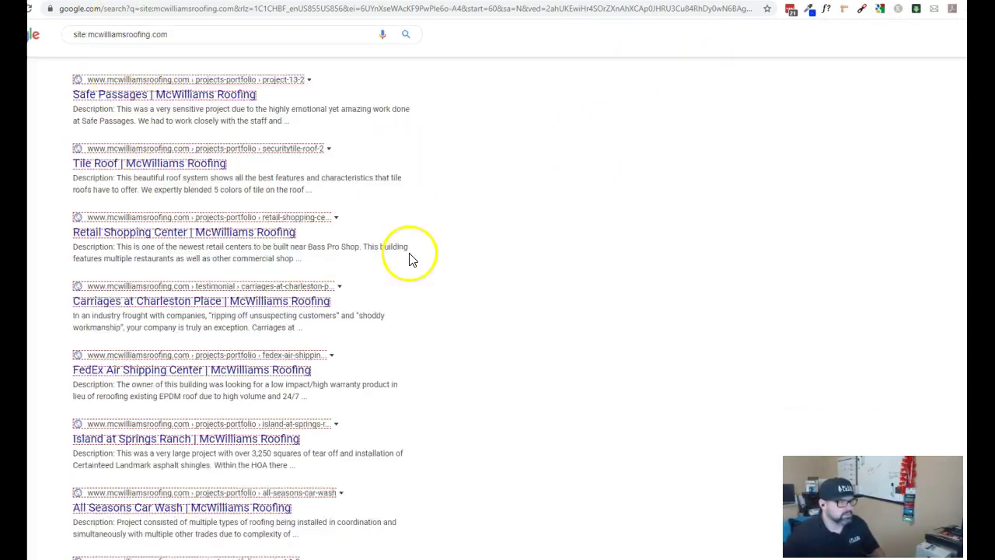
click(282, 501)
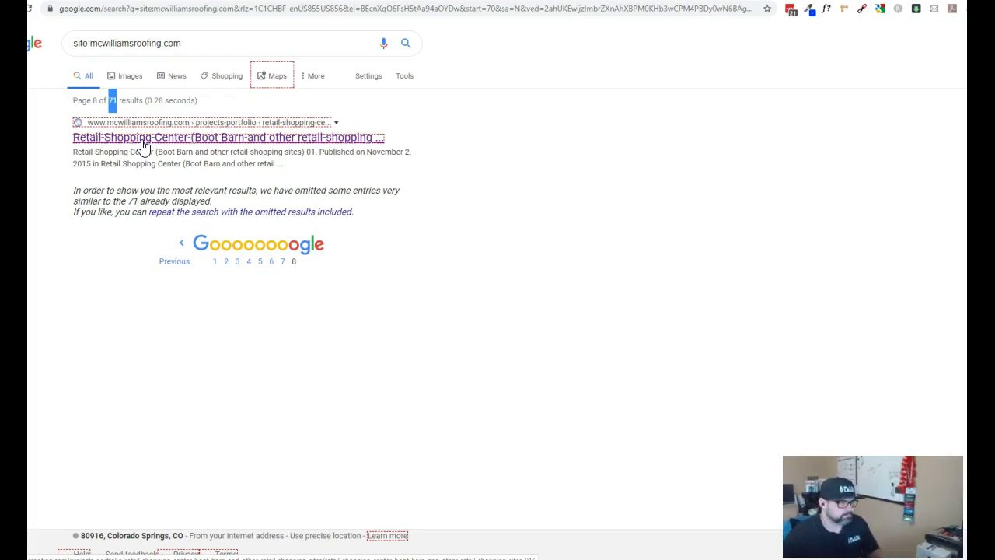
click(164, 165)
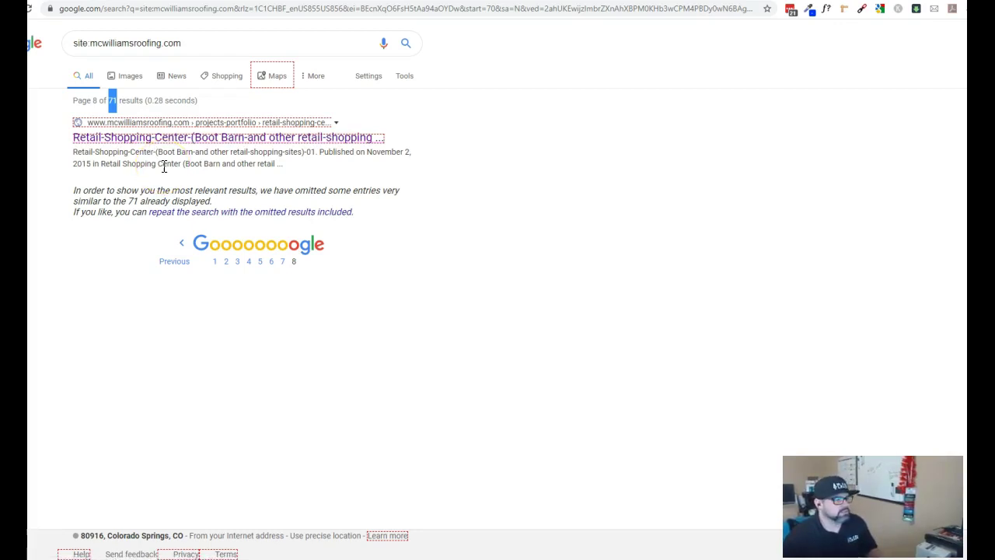
click(336, 215)
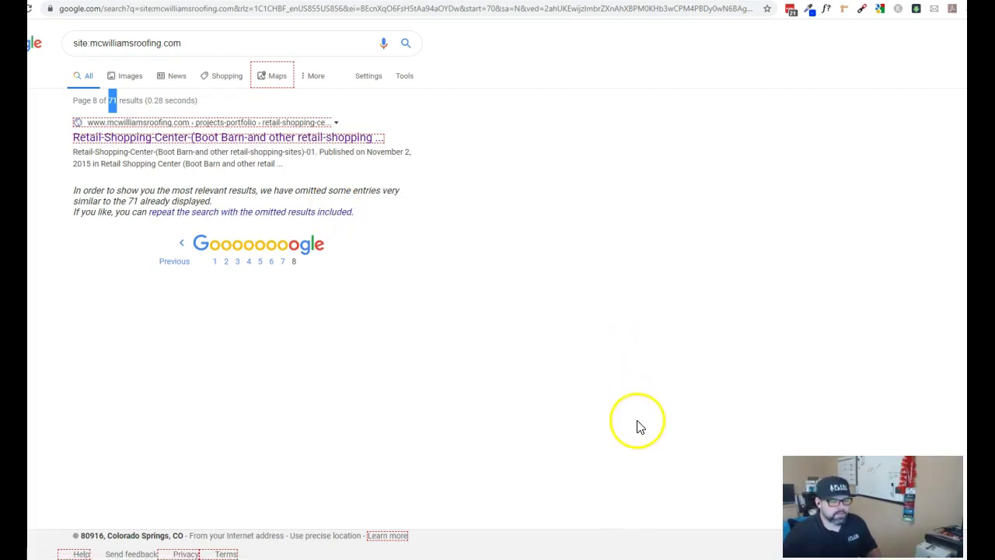